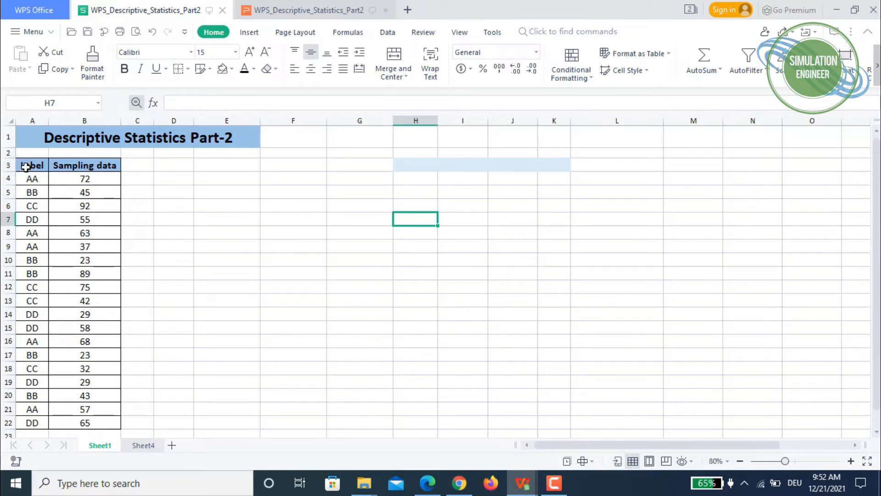
Create a PivotTable from the Label and Sampling data range A3:B22, placed on the existing worksheet at cell D3
drag(26, 167, 68, 420)
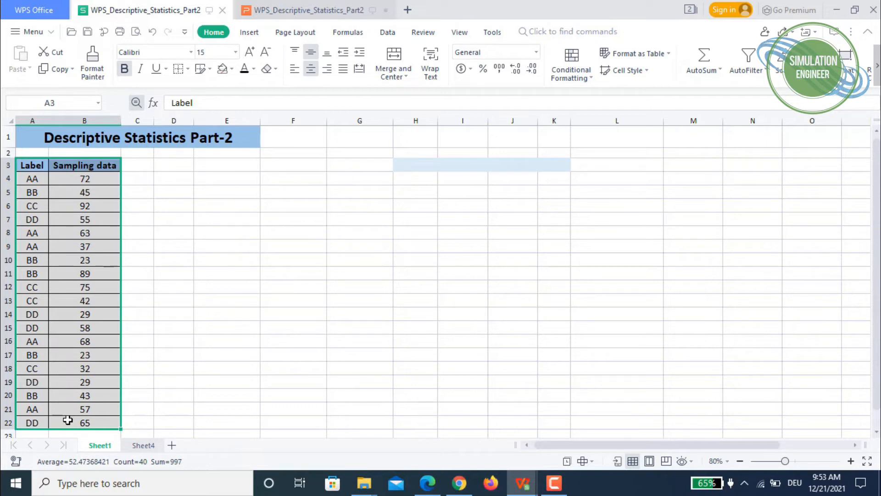
click(160, 181)
drag(28, 166, 69, 426)
click(248, 32)
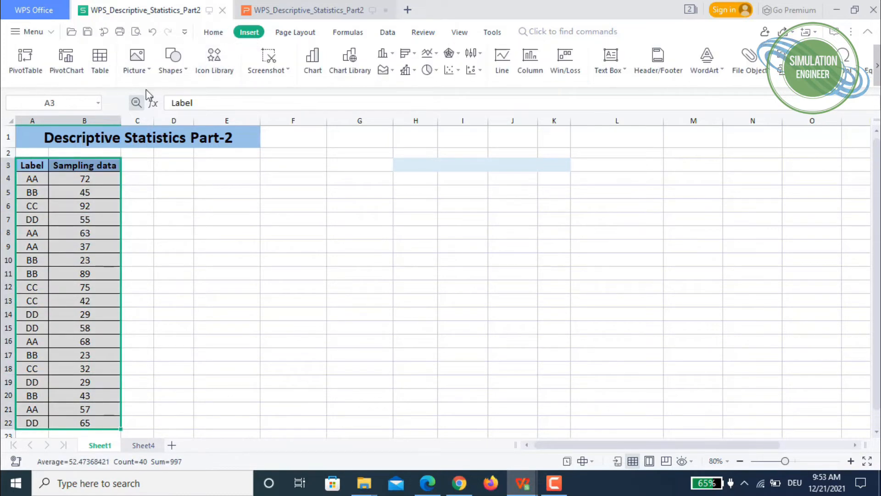
click(35, 56)
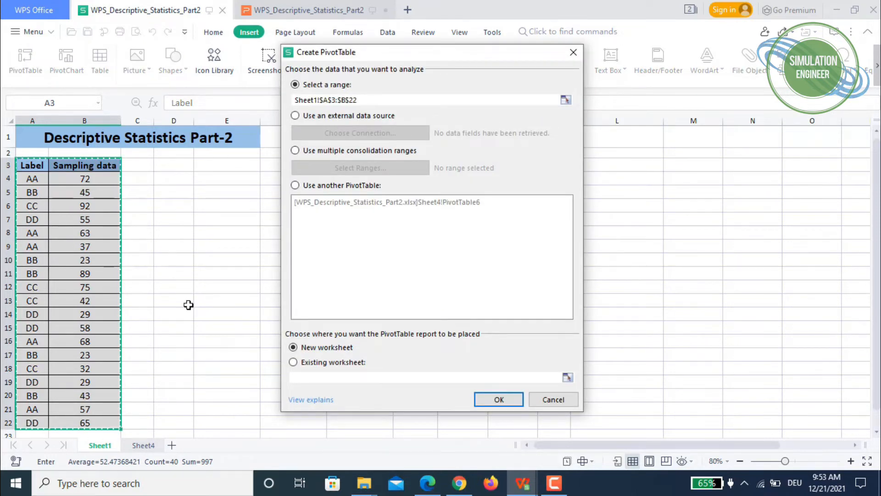
click(311, 364)
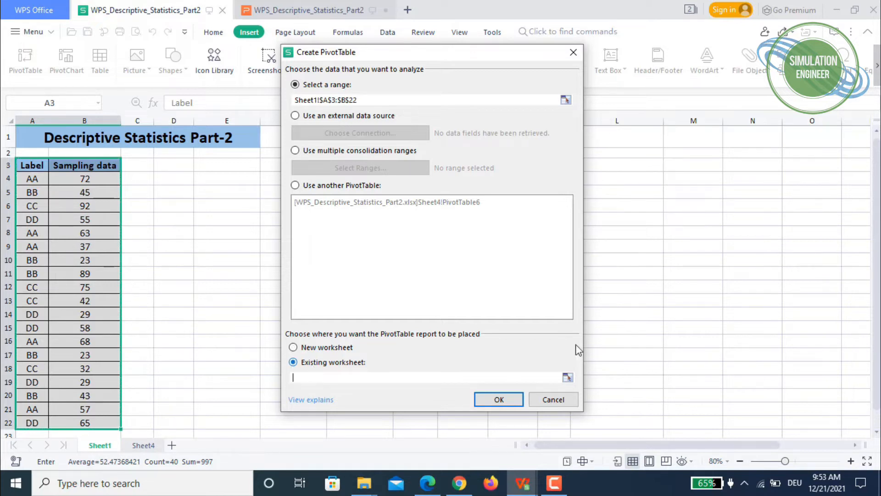
click(568, 377)
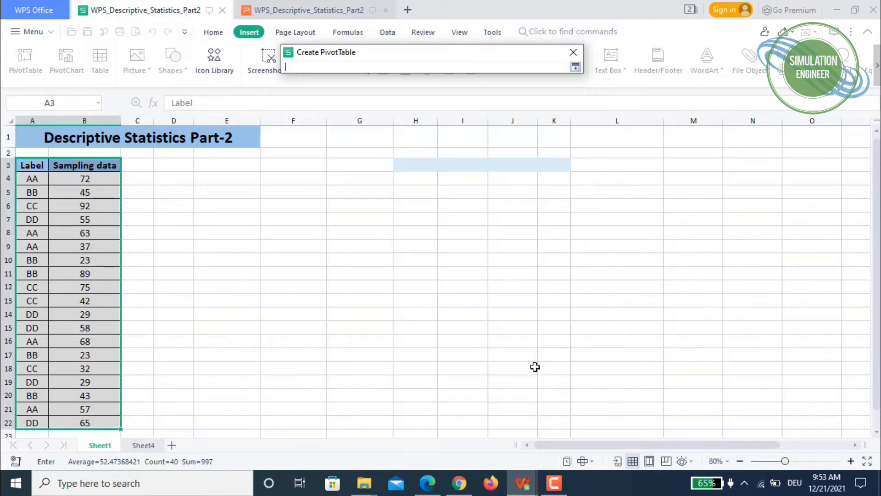
click(164, 166)
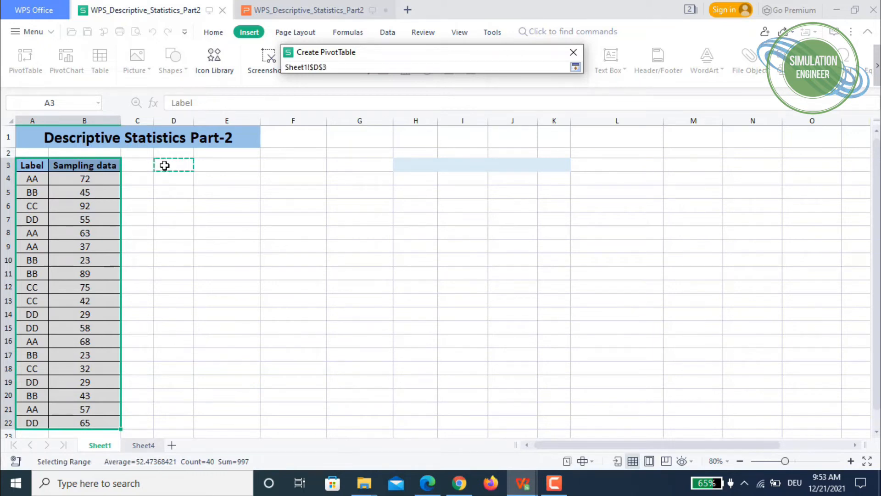
click(576, 68)
click(504, 404)
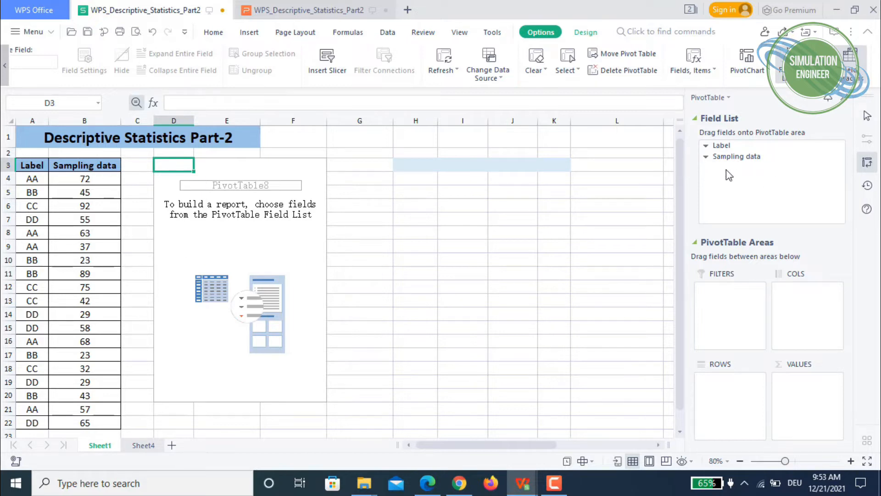
Put Label in the pivot rows and Sampling data in the values, summarized by StdDev with the custom name StdDev
drag(722, 146, 733, 403)
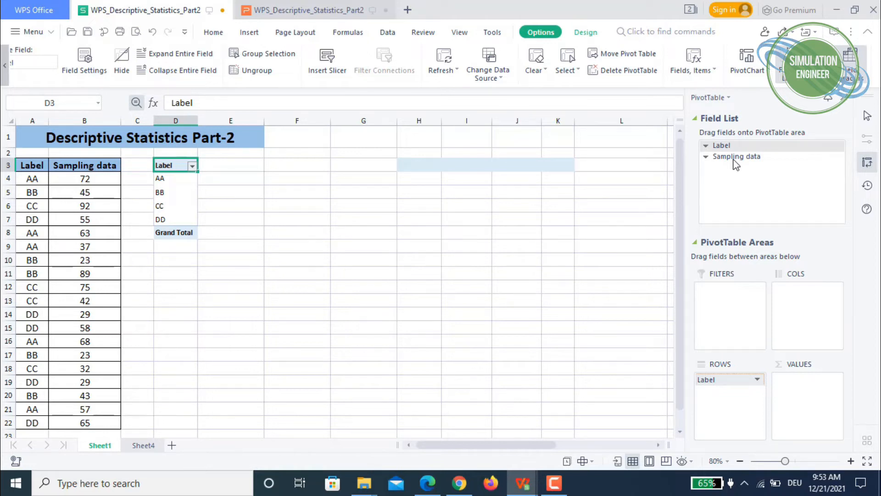
drag(736, 164, 794, 392)
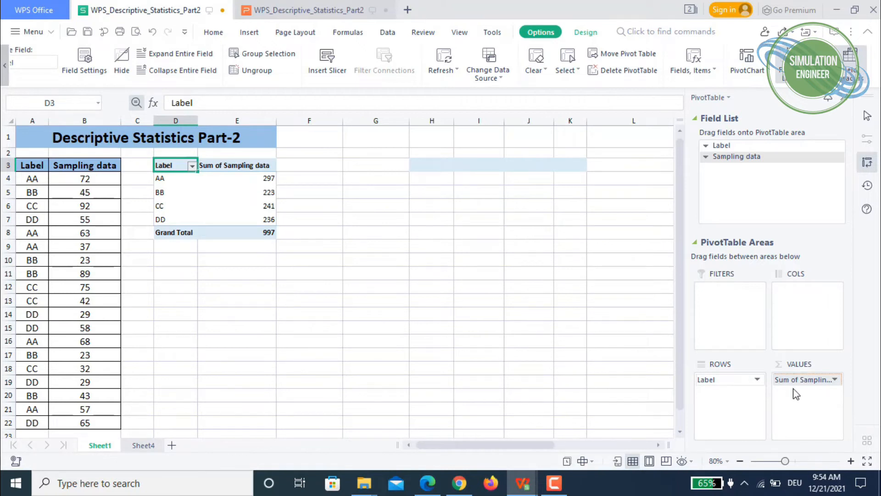
click(836, 380)
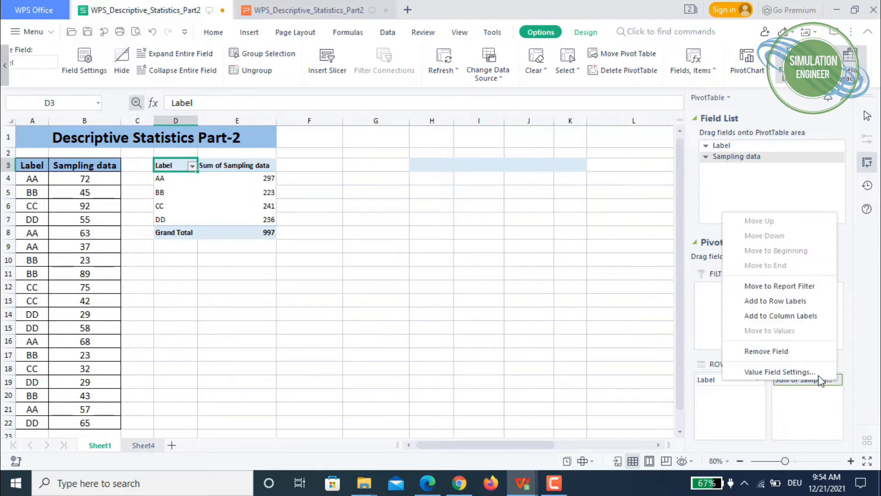
click(786, 372)
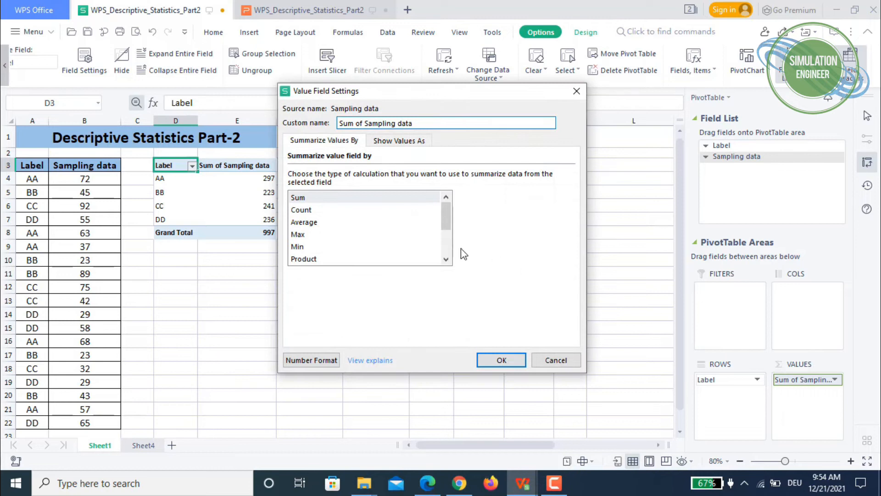
scroll(335, 244, down, 2)
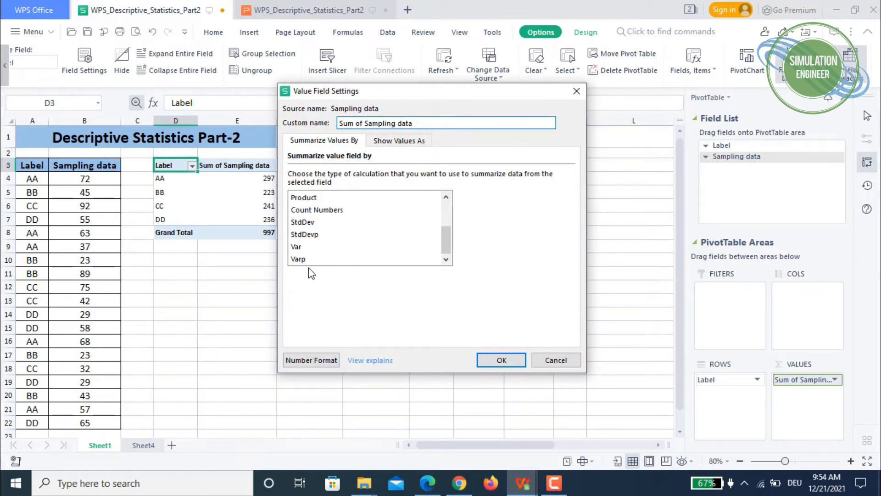
click(309, 223)
drag(365, 123, 478, 120)
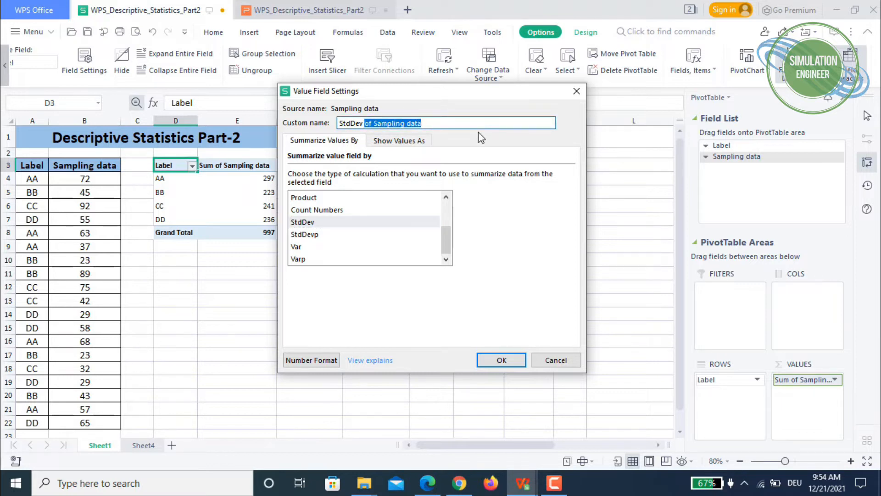
key(BackSpace)
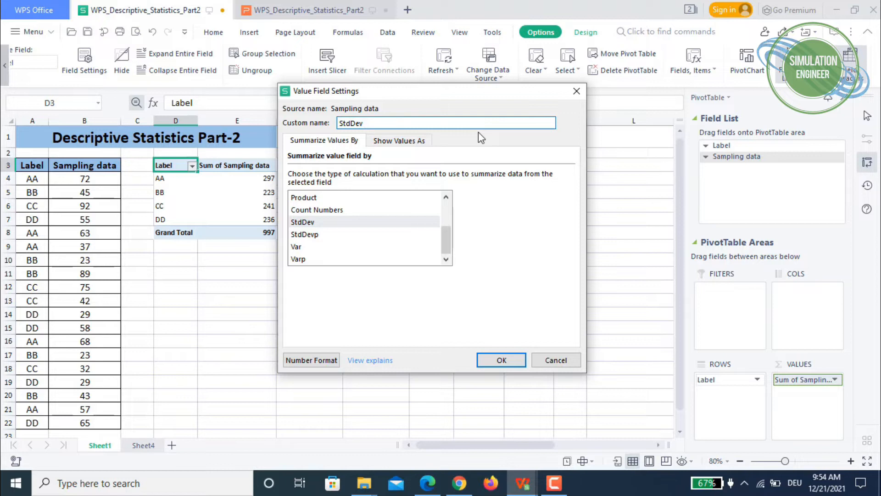
click(495, 362)
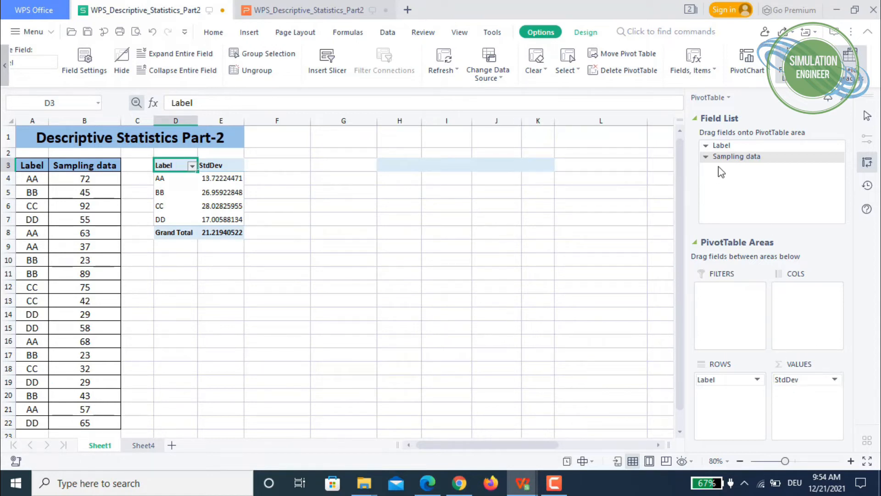
Add Sampling data to the pivot values a second time, summarized by Var with the custom name Variance
drag(734, 160, 833, 409)
click(836, 391)
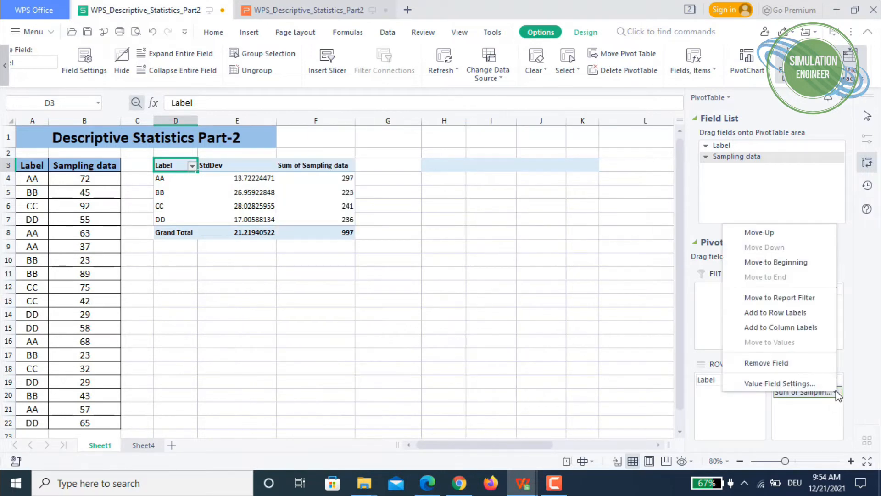
click(781, 382)
scroll(411, 250, down, 2)
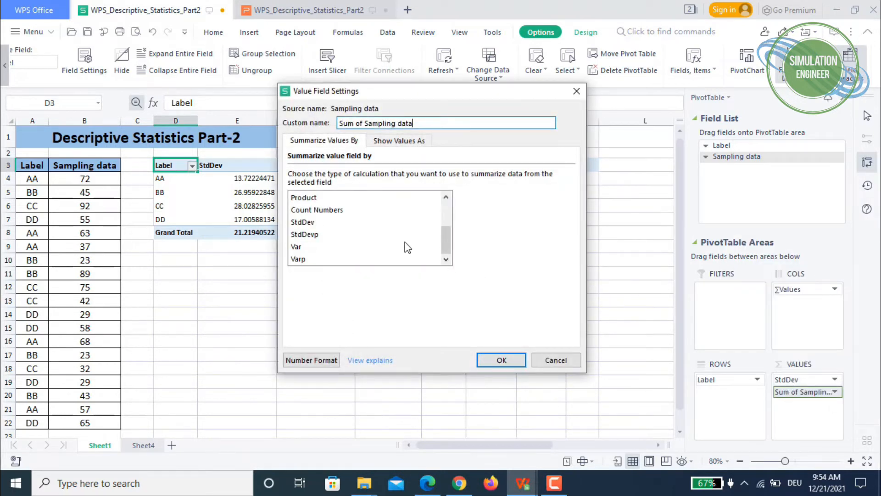
click(323, 248)
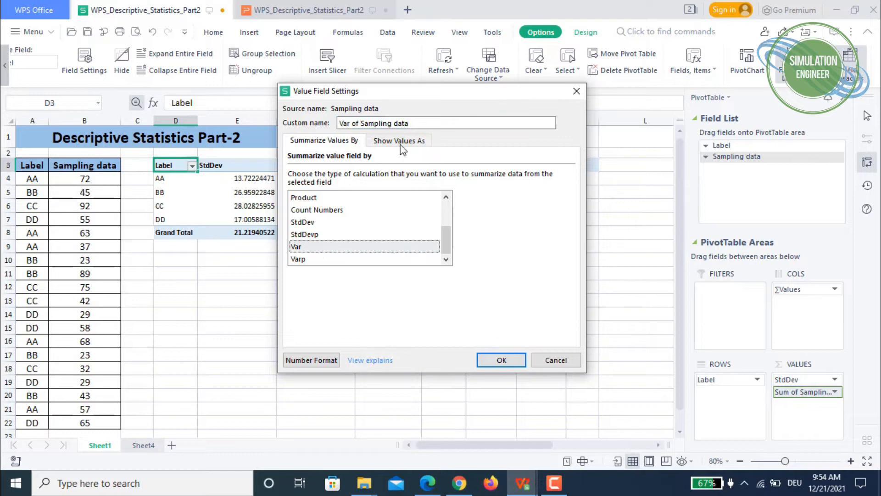
drag(354, 123, 451, 116)
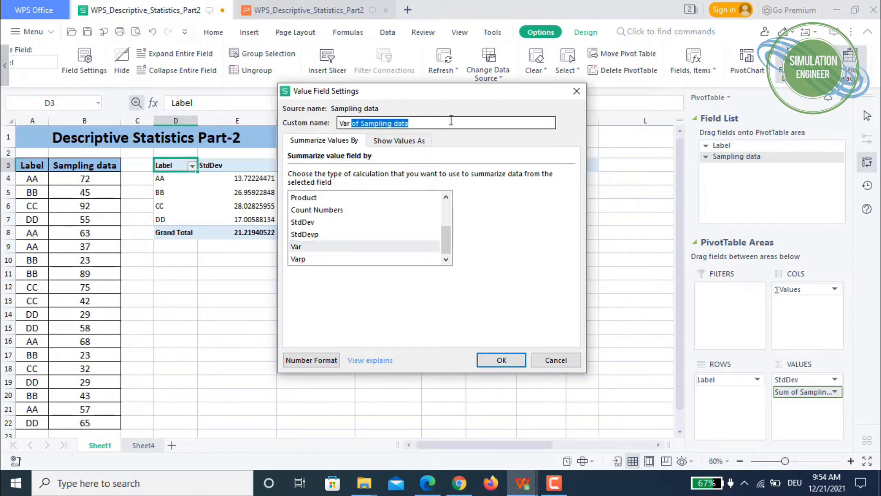
key(BackSpace)
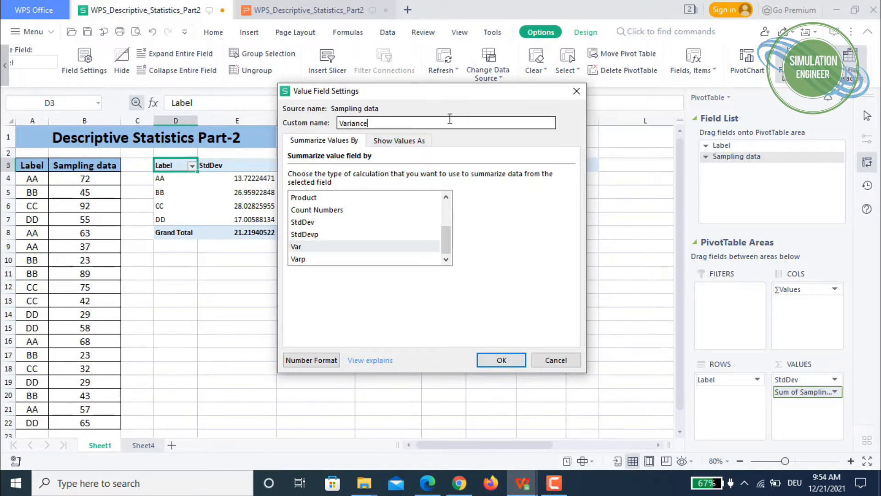
click(510, 360)
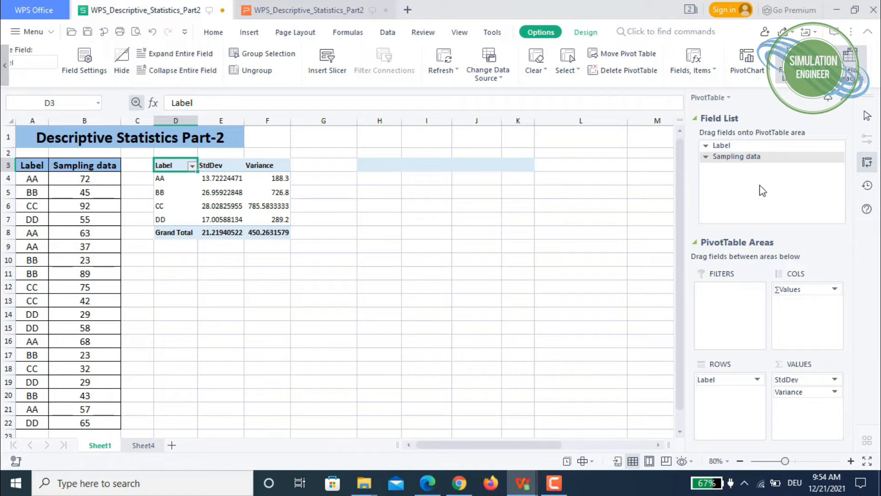
Add Sampling data to the pivot values a third time, summarized by Average with the custom name Mean
drag(765, 149, 830, 327)
drag(812, 417, 813, 417)
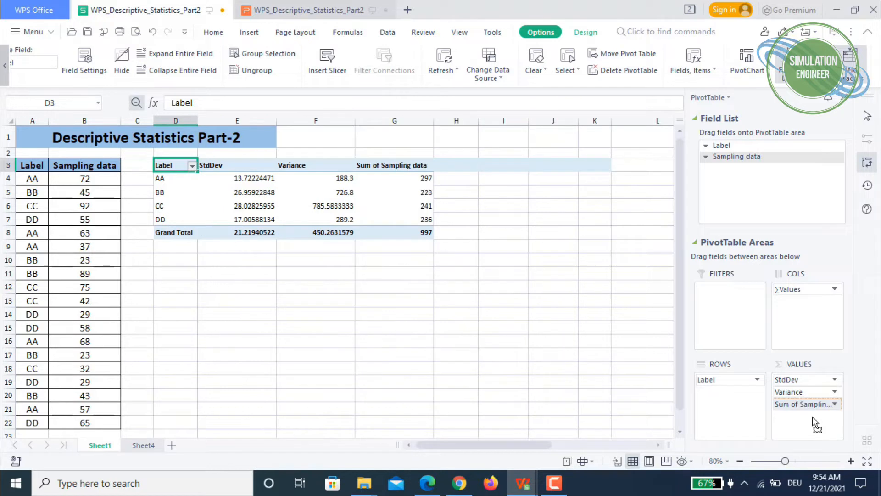
click(835, 404)
click(779, 397)
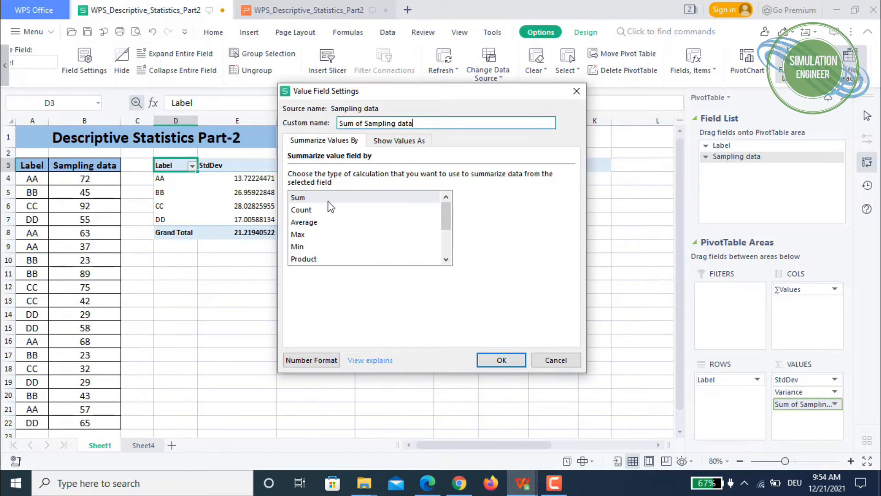
drag(444, 214, 451, 247)
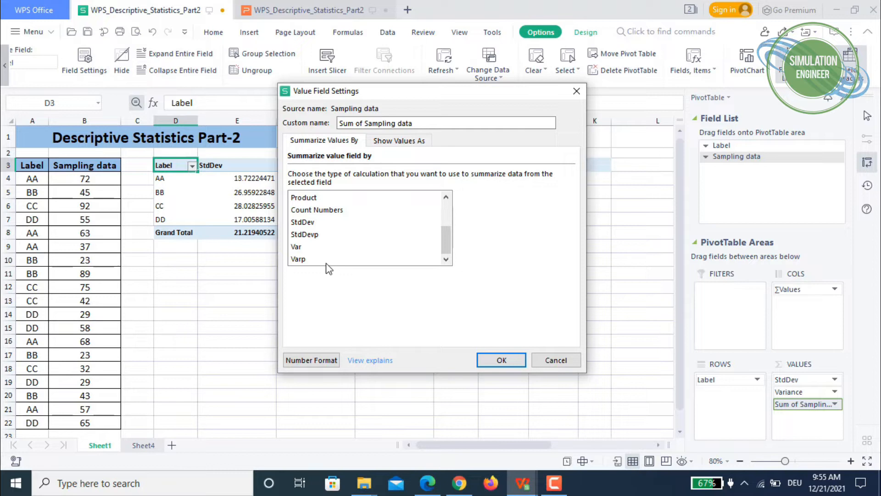
scroll(327, 264, up, 1)
drag(448, 224, 462, 256)
drag(447, 238, 449, 215)
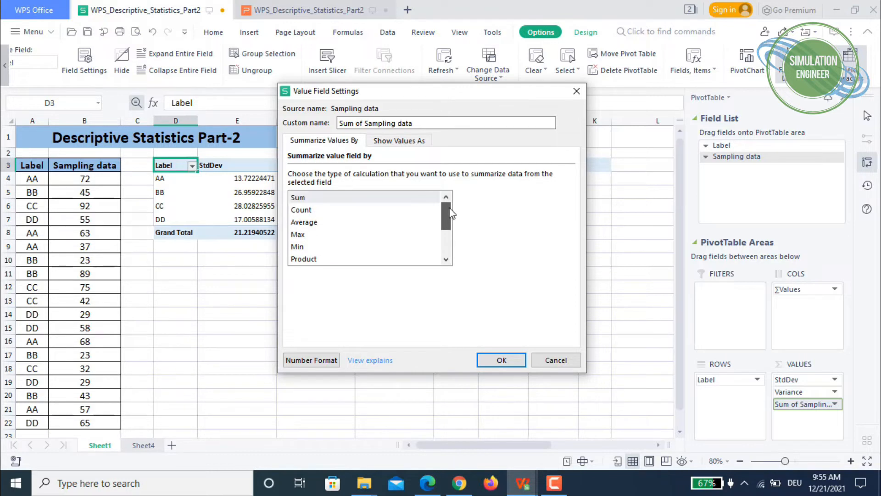
click(307, 222)
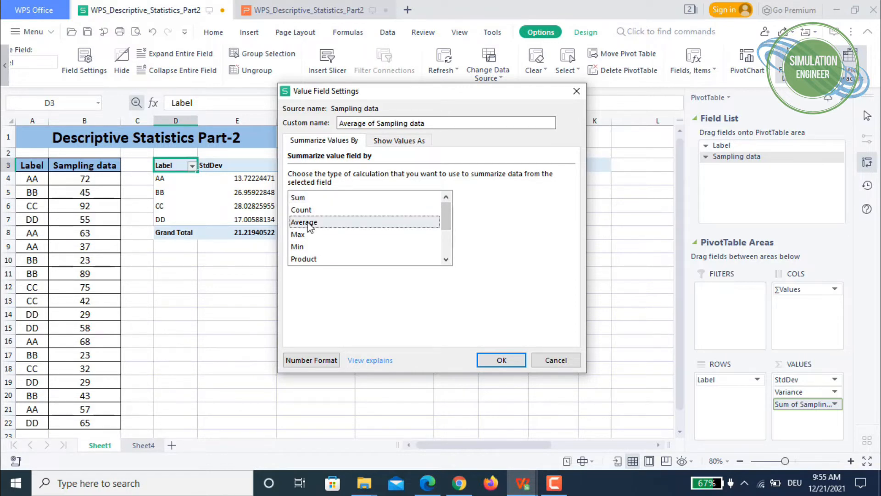
drag(432, 124, 310, 147)
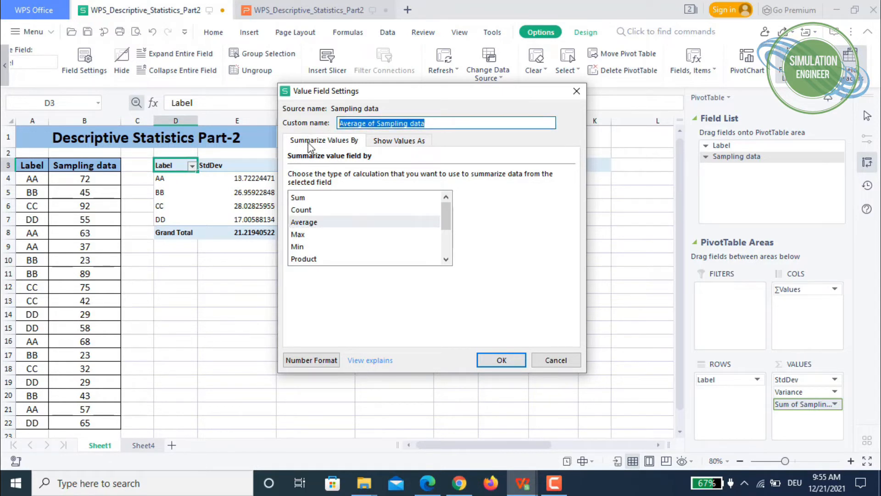
text(Mean)
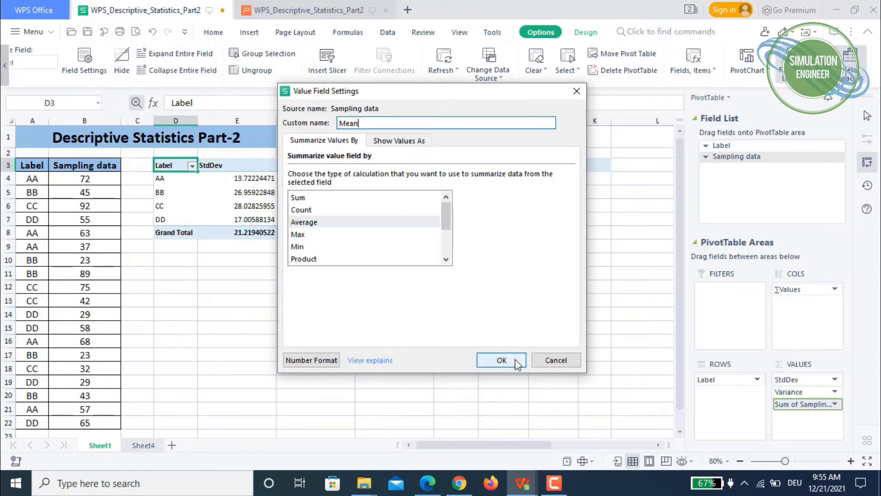
click(502, 361)
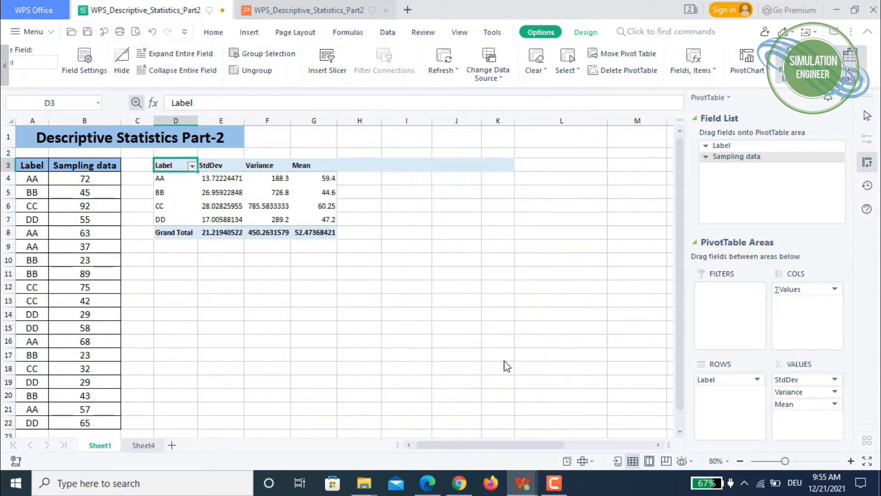
Remove the pivot table's Grand Total row and set the font size of D3:K7 to 15
right_click(161, 233)
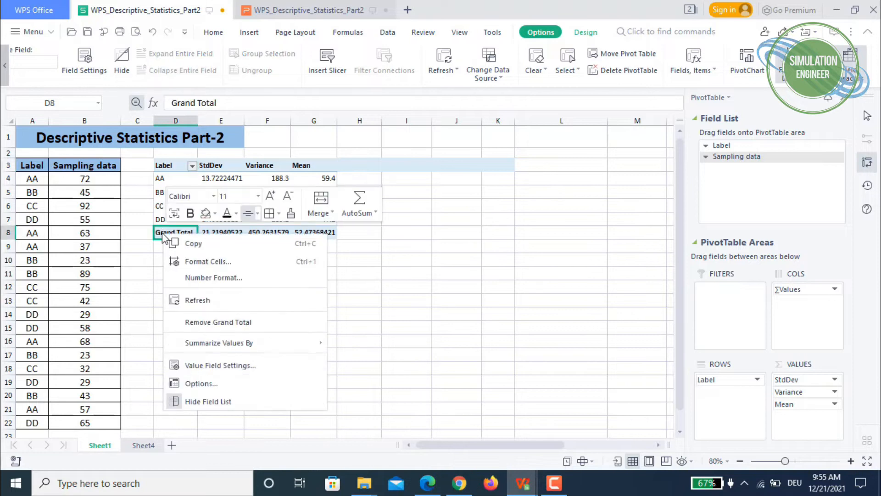
click(234, 324)
drag(163, 165, 480, 222)
click(210, 33)
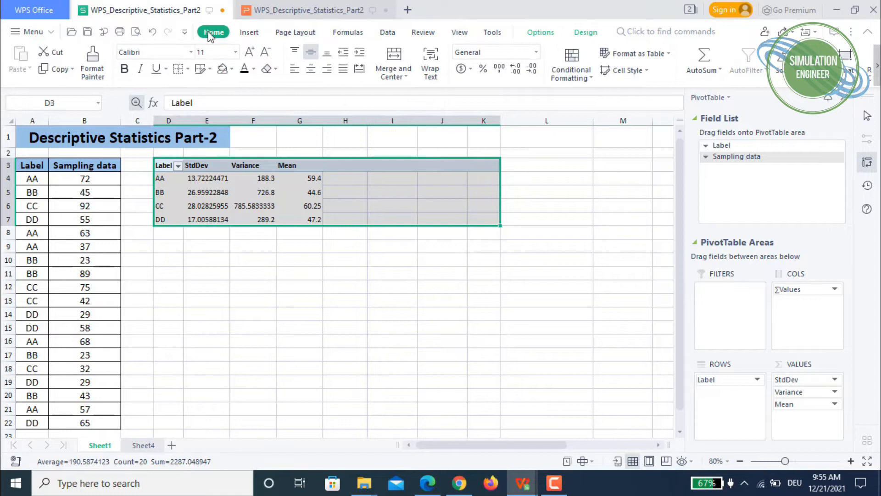
click(250, 52)
click(250, 51)
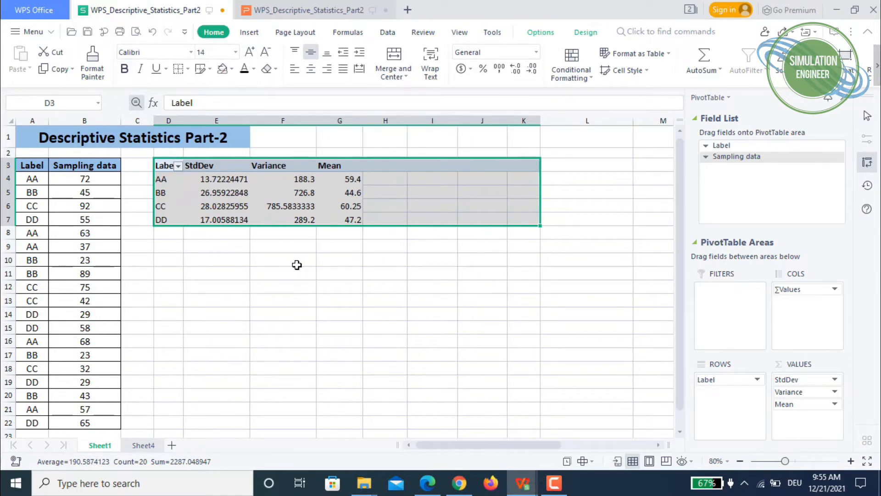
click(219, 55)
text(15)
key(Return)
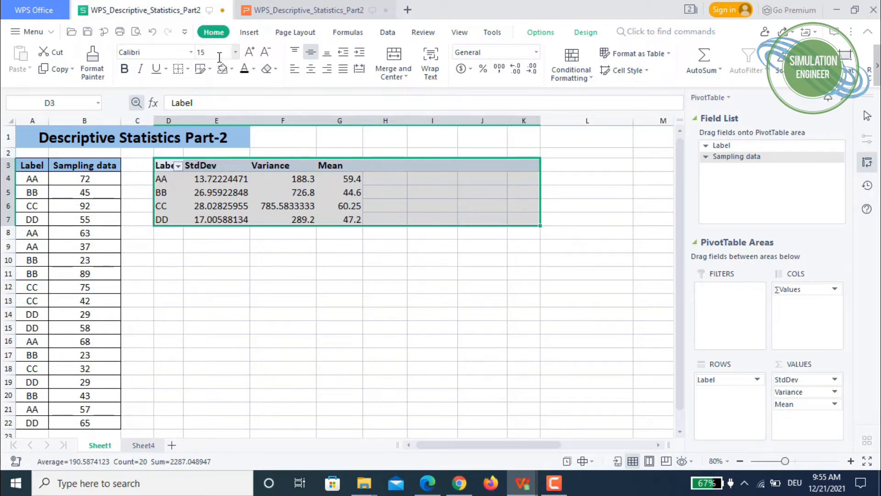
click(453, 326)
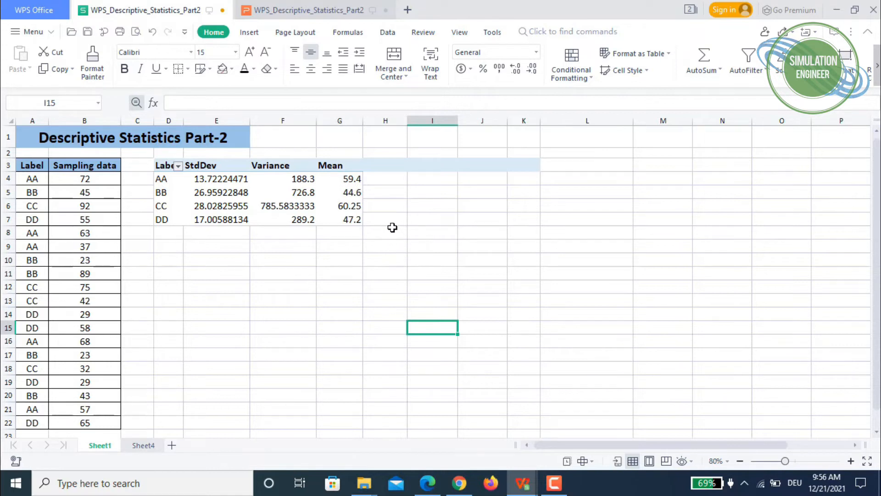
Enter the header Median in H3 and copy the Mean header's formatting onto it
click(394, 168)
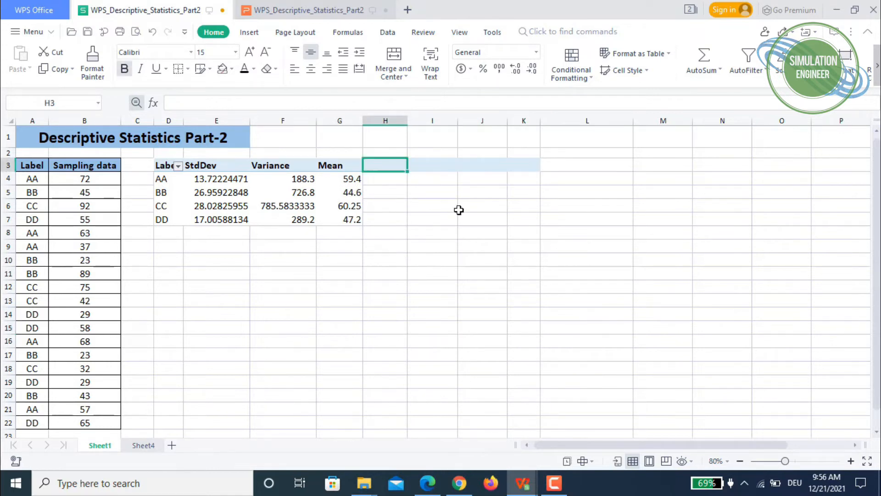
text(Median)
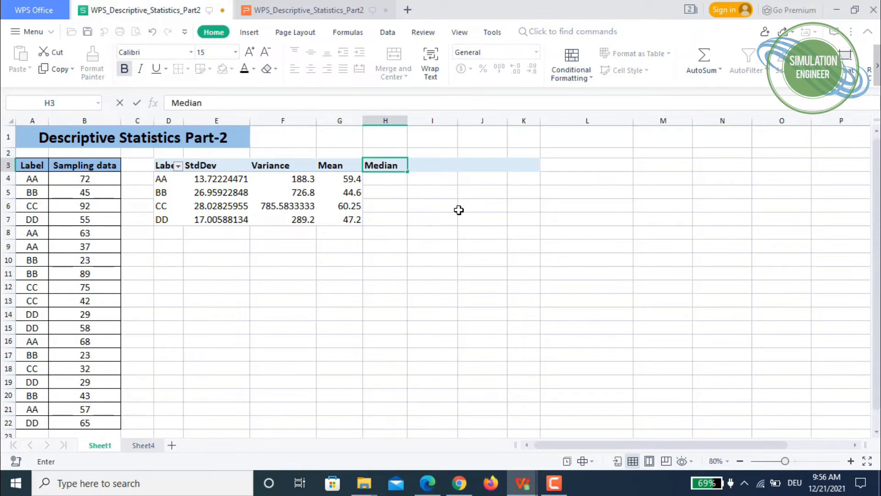
click(418, 207)
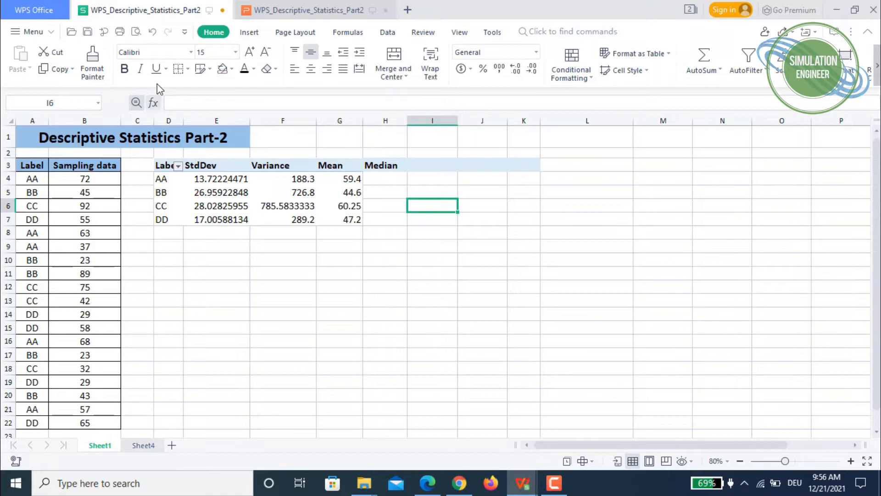
click(334, 167)
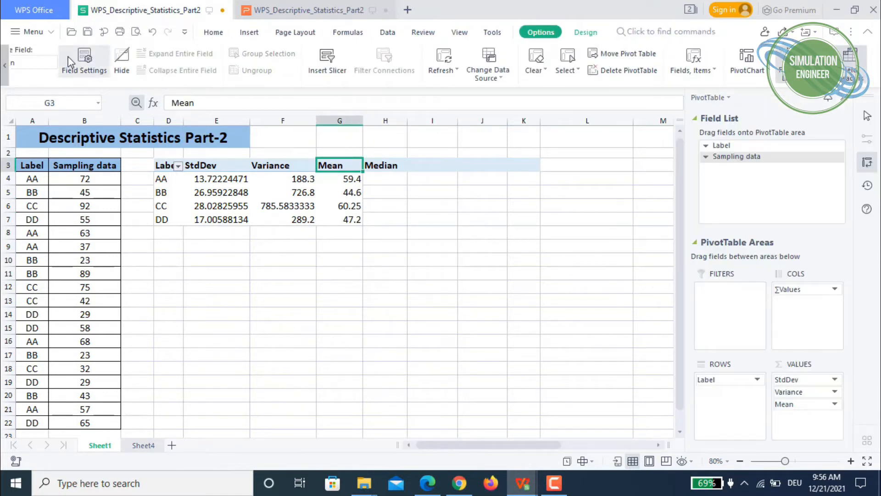
click(213, 32)
click(93, 63)
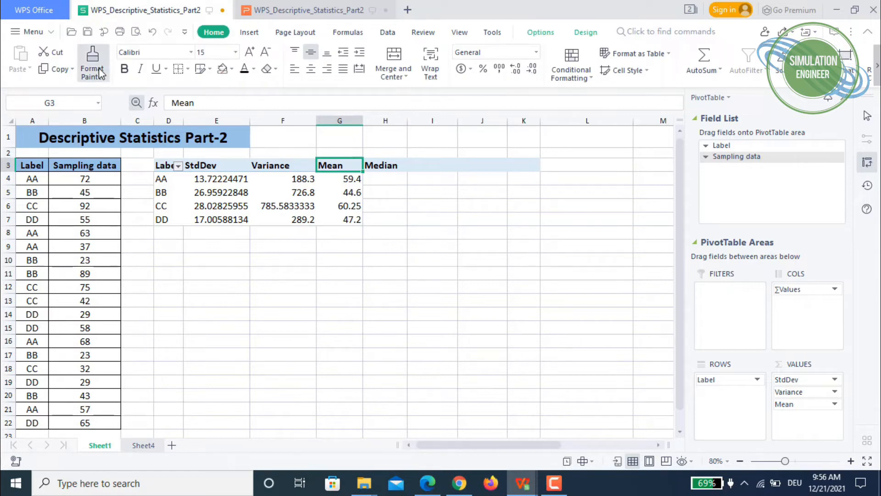
click(377, 165)
Enter the headers Skewness in I3 and Kurtosis in J3
click(432, 164)
text(Skewness)
click(481, 165)
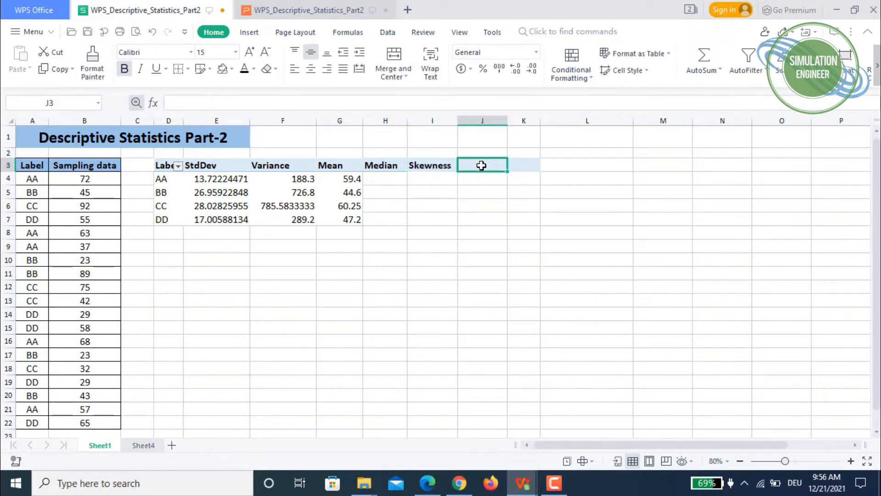
text(Kurtosis)
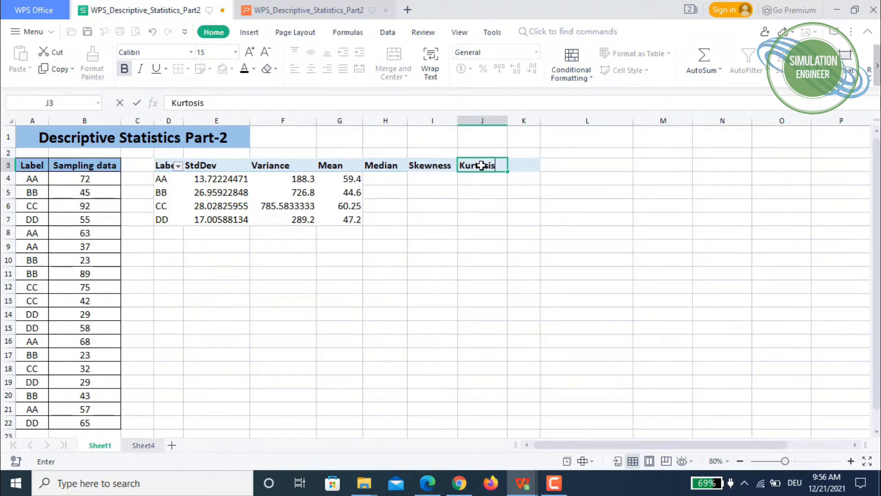
key(Return)
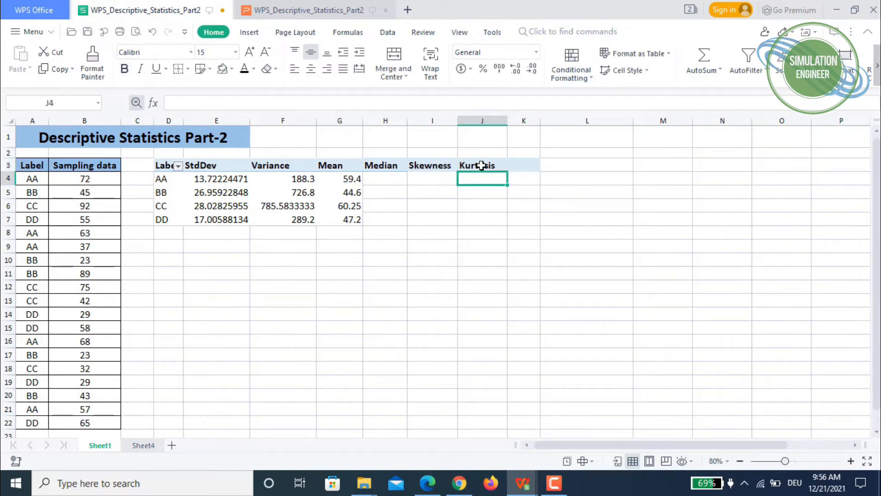
Begin a conditional median formula in H4 that tests the label range against the row's label: =MEDIAN(IF(A4:A22=D4
click(379, 184)
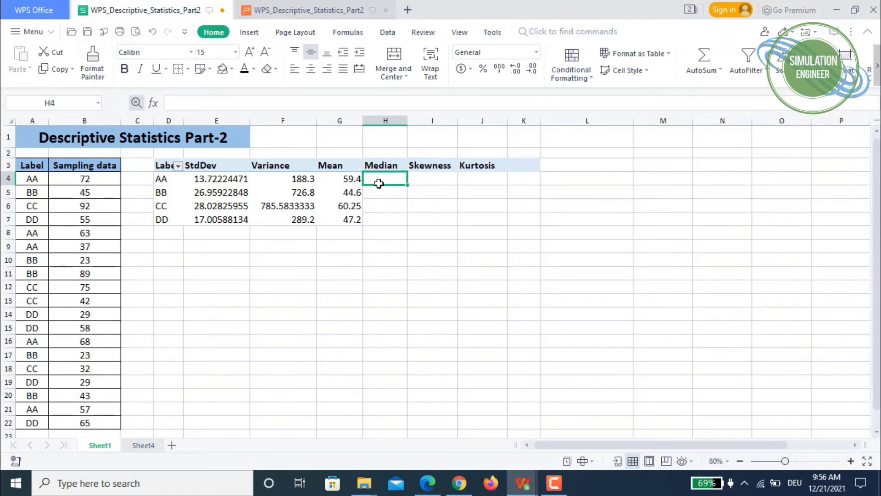
text(=)
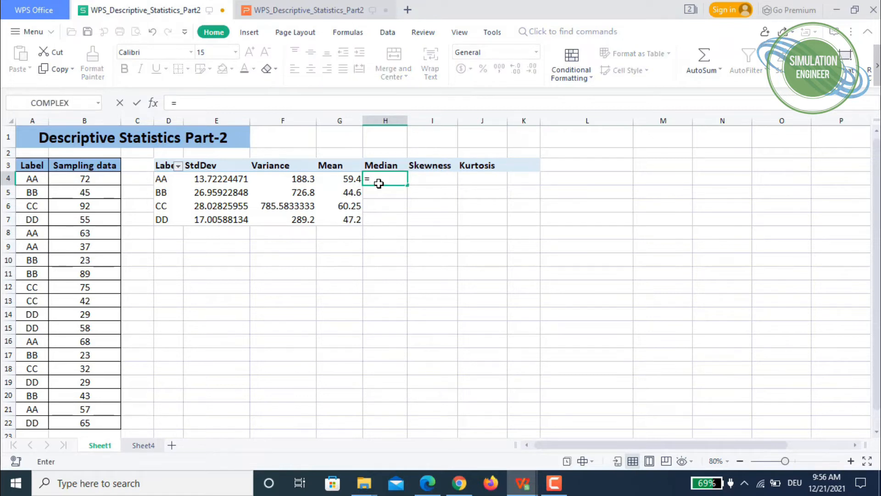
text(MEDI)
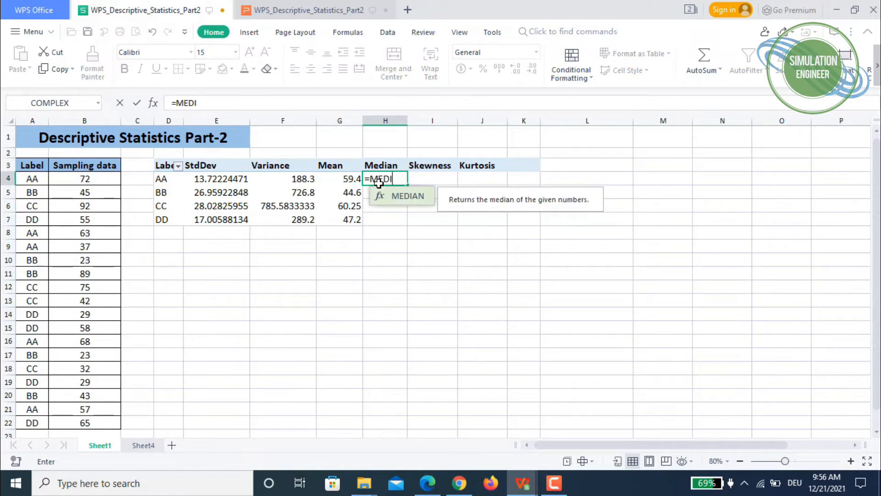
text(AN)
key(BackSpace)
text(AN()
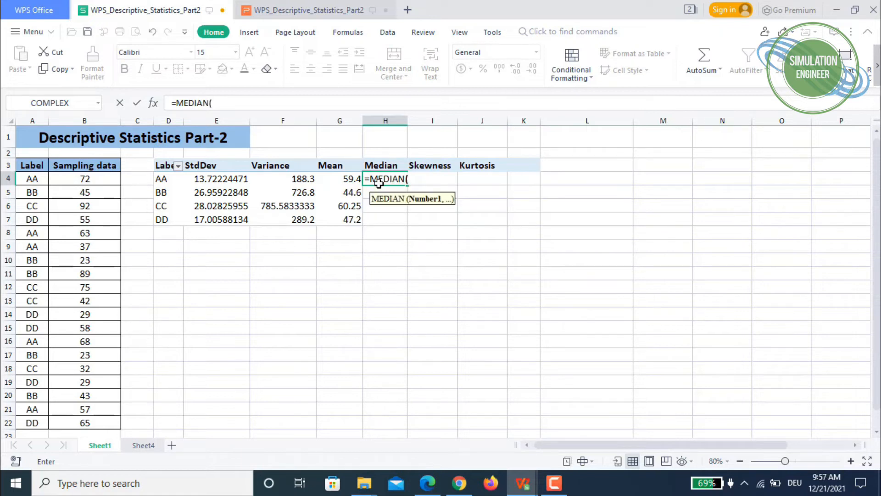
text(IF)
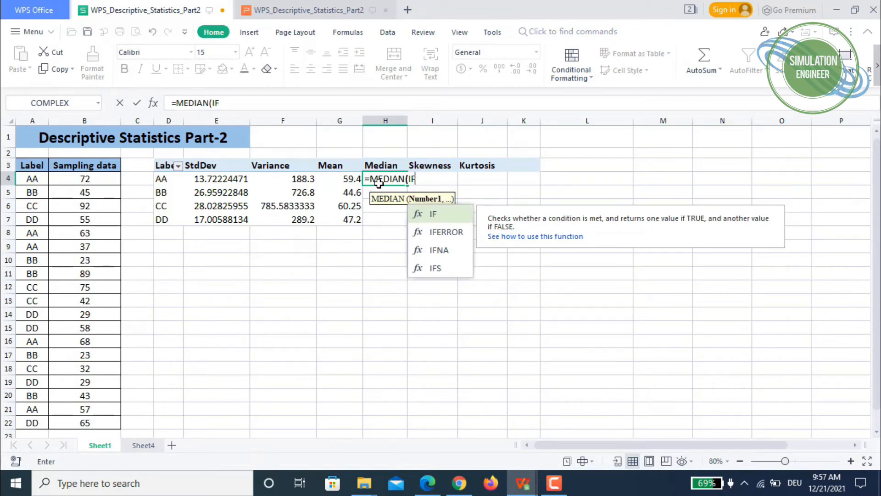
text(()
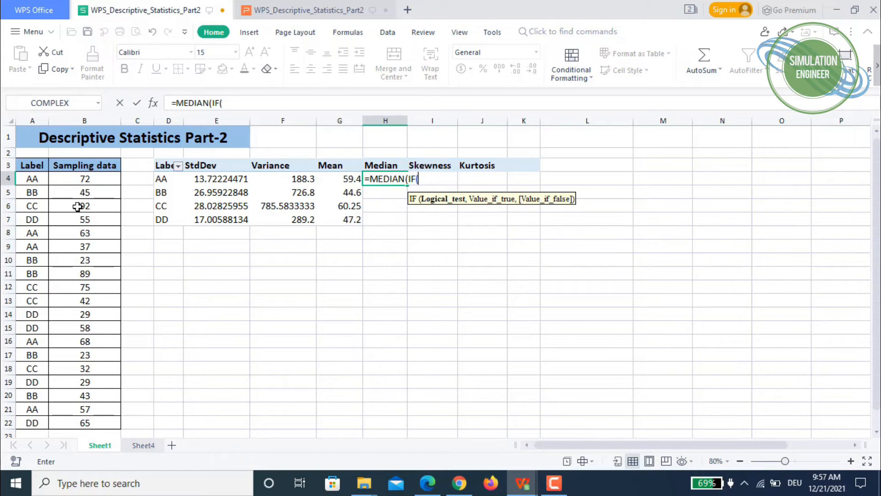
drag(32, 179, 37, 423)
text(=)
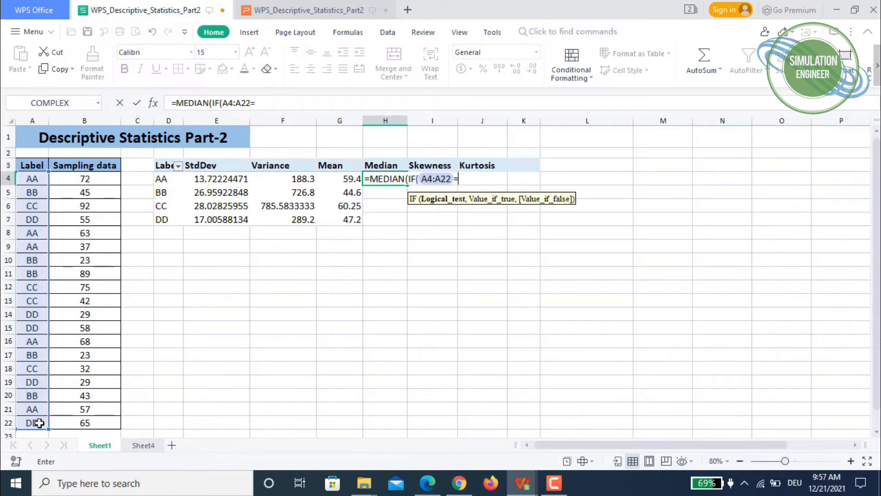
click(165, 180)
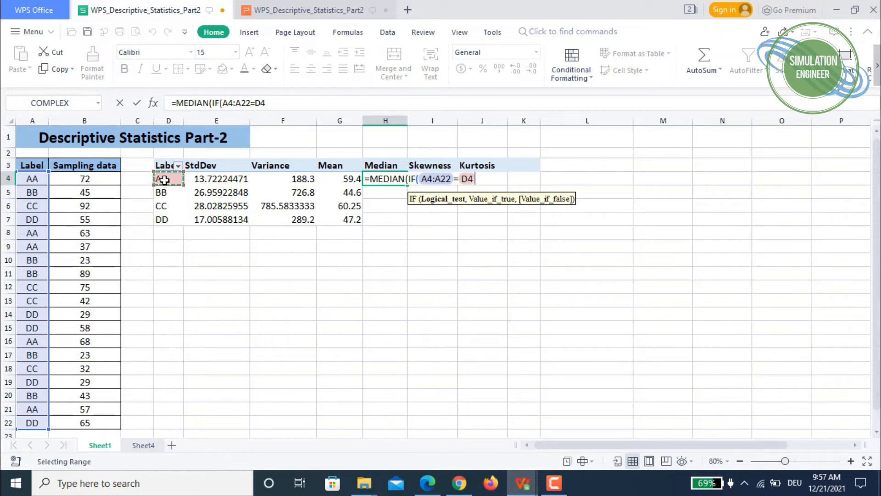
Make the label range in the H4 median formula absolute as $A$4:$A$22
click(422, 179)
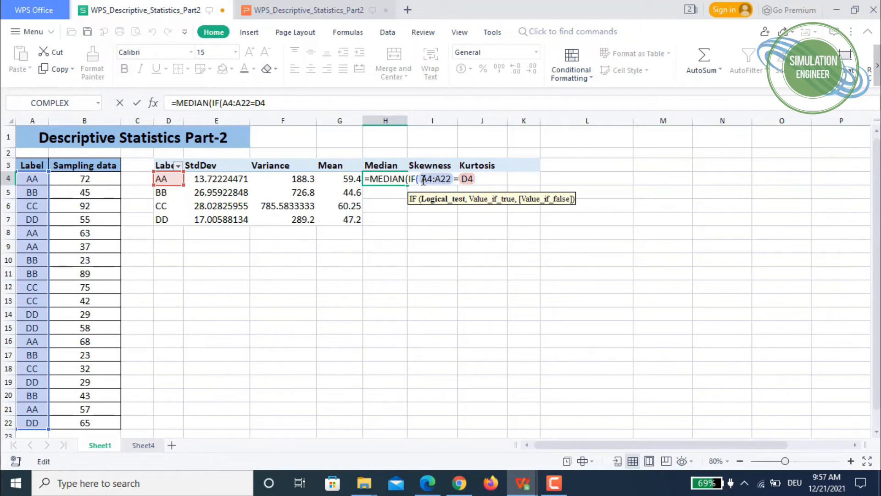
text($A)
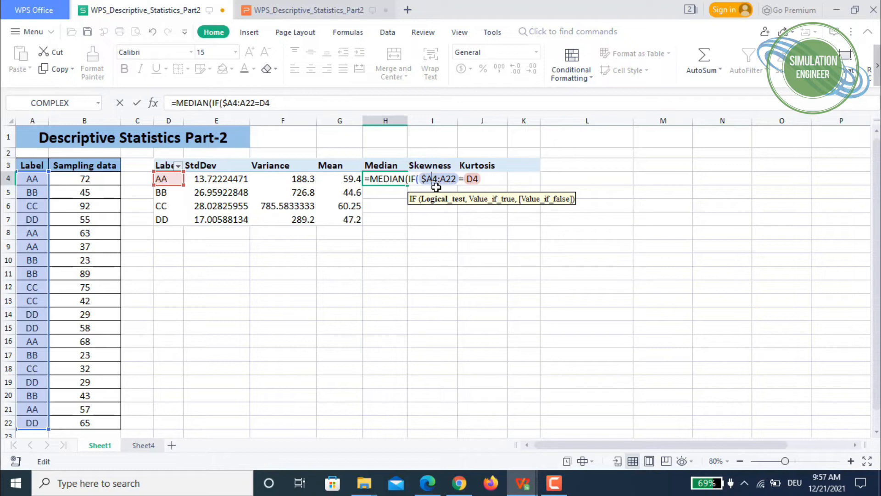
text($)
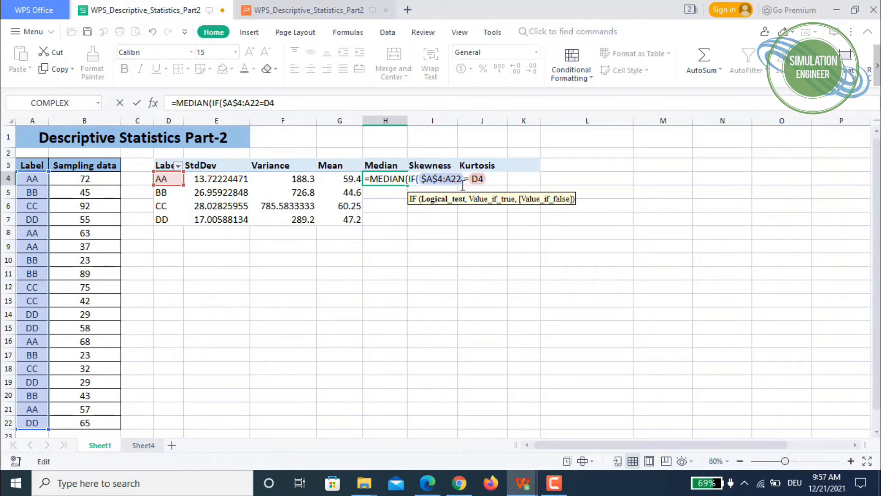
text($A)
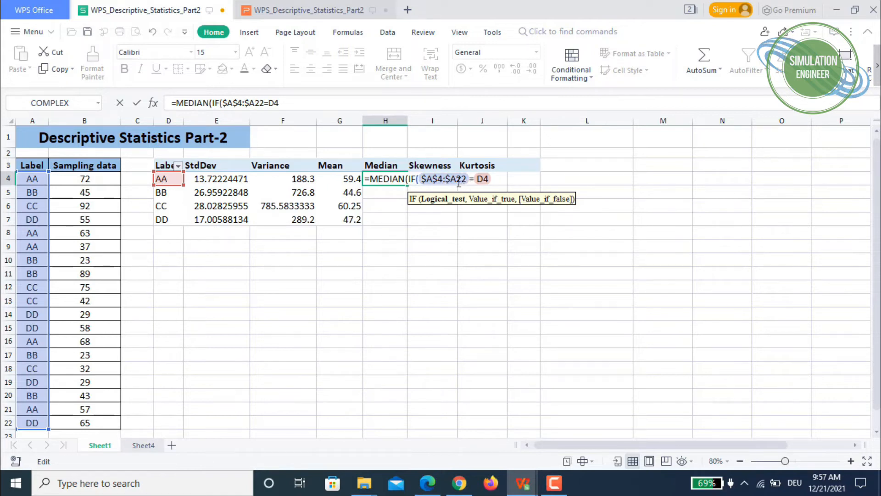
text($)
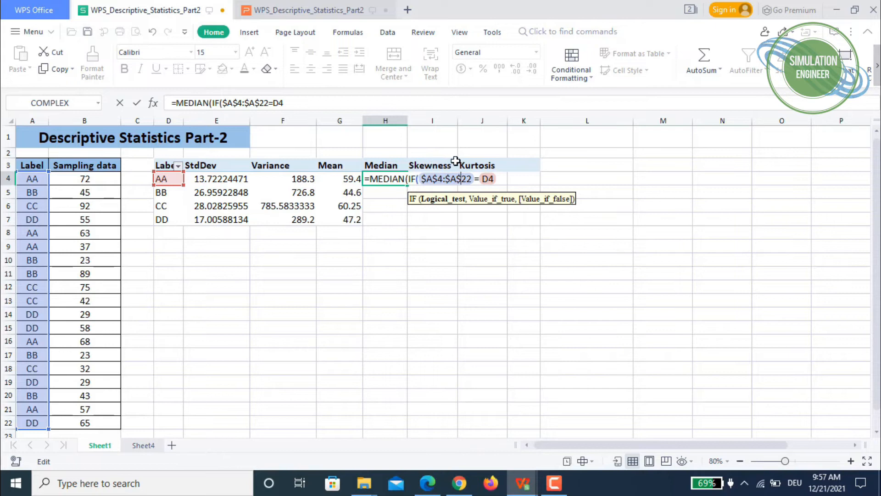
Add the sampling data range as the IF function's value-if-true argument in H4, with absolute references $B$4:$B$22
click(502, 181)
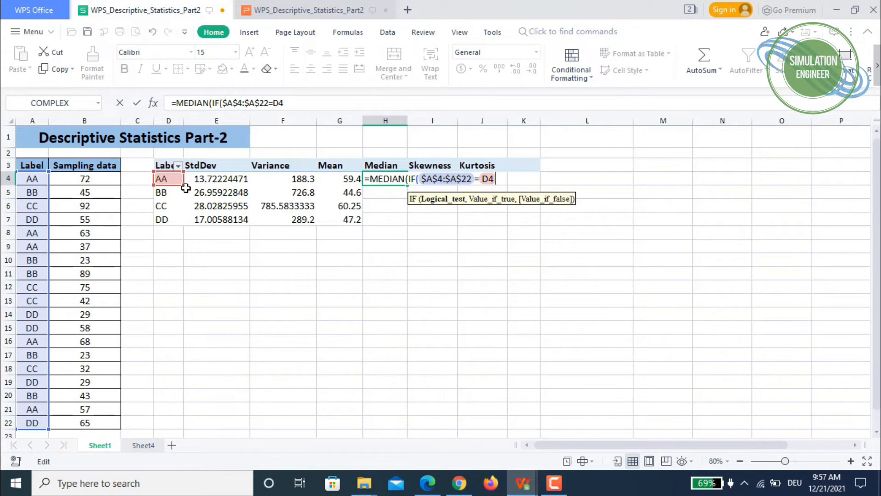
text(,)
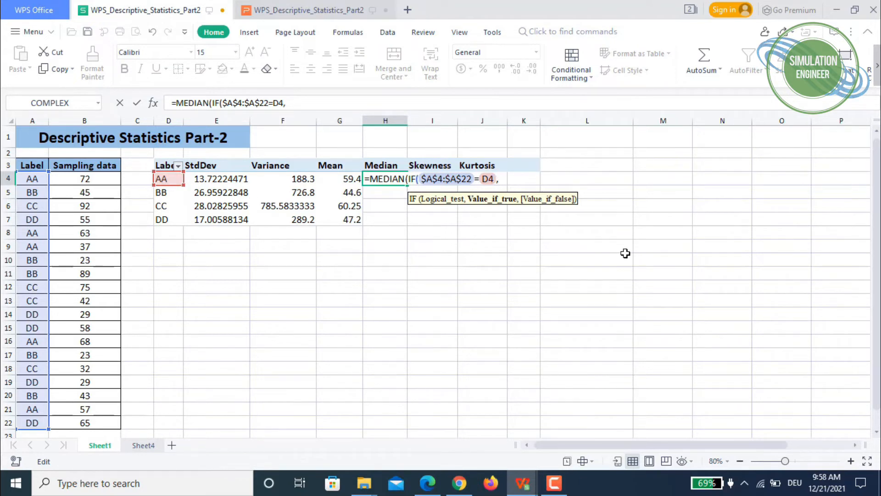
drag(87, 180, 94, 424)
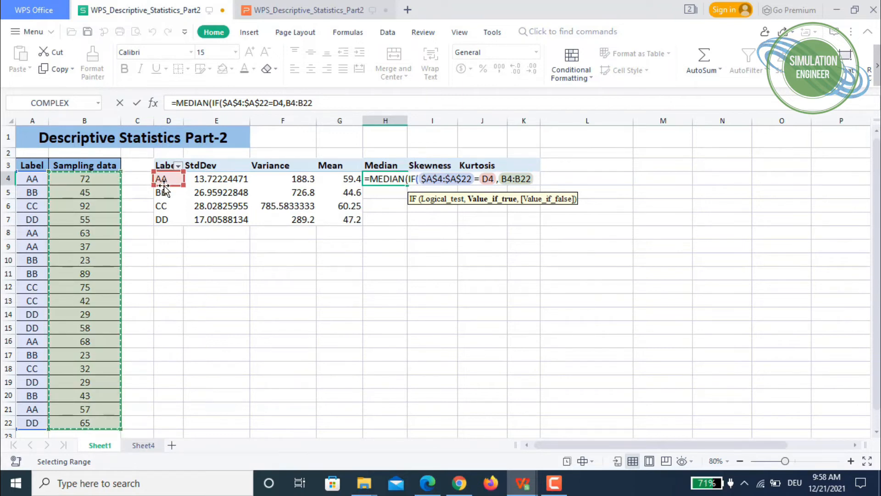
click(500, 179)
text($)
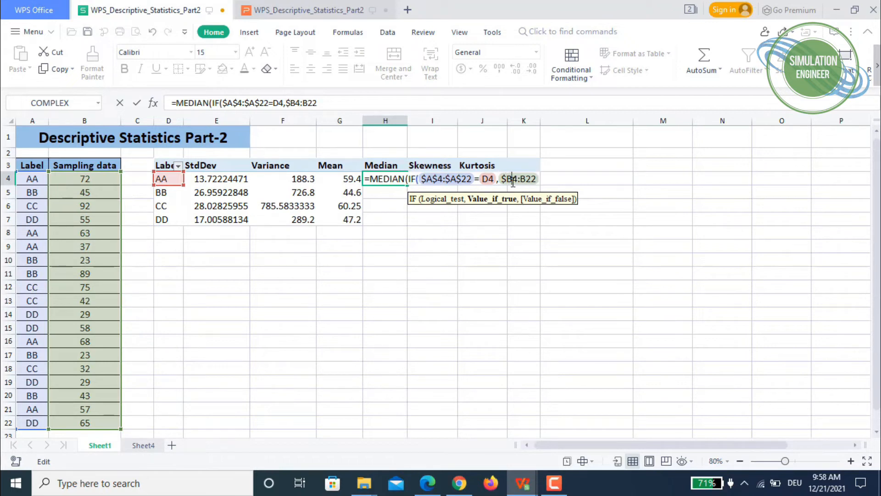
click(513, 180)
text($)
click(526, 179)
key(Right)
text($)
key(Right)
text($22)
Complete the H4 formula with "" as the value-if-false, enter it as an array formula, and fill it down to H7
text(,)
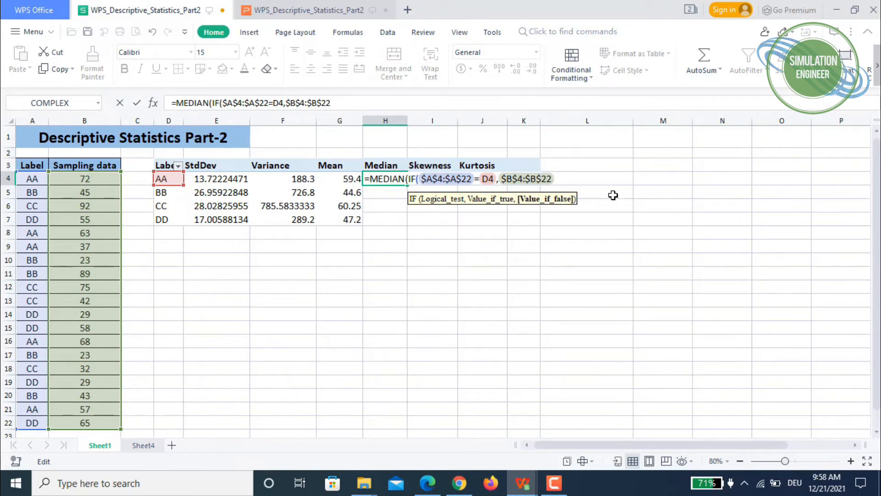
text("")
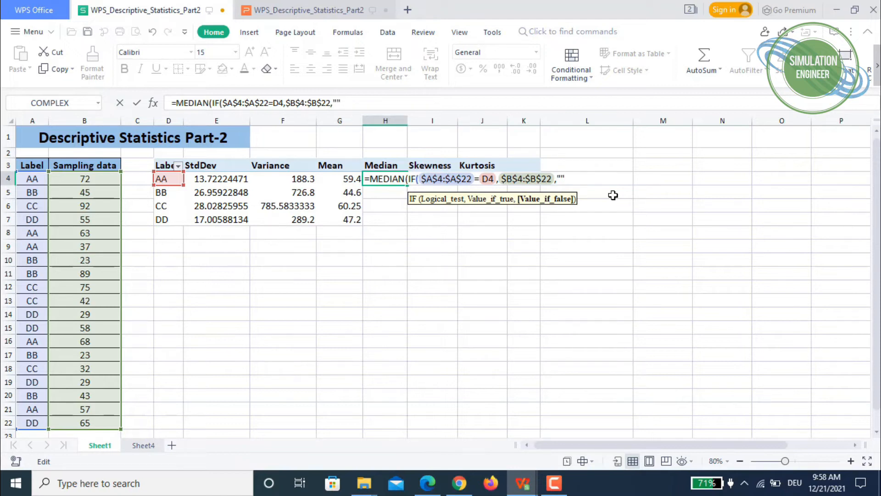
text())
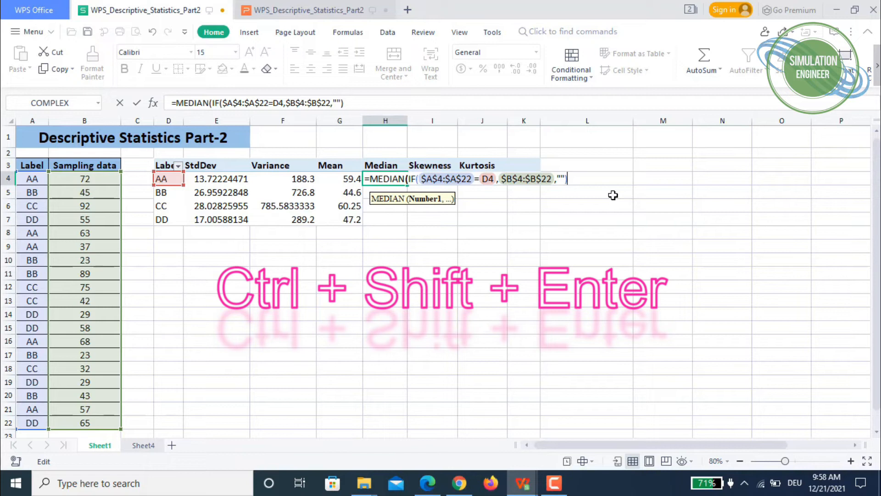
key(ctrl+shift+Return)
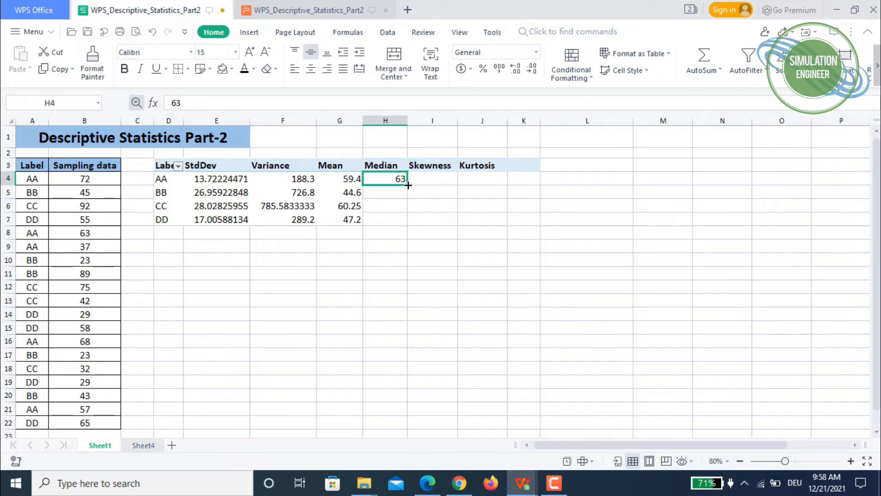
drag(408, 185, 408, 226)
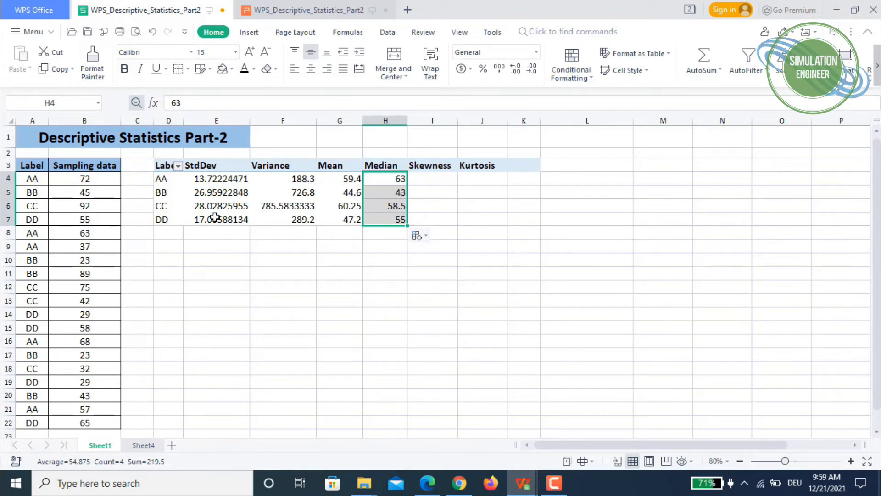
Begin a conditional skewness formula in I4 with the label range as the start of its logical test: =SKEW(IF(A4:A22
click(442, 180)
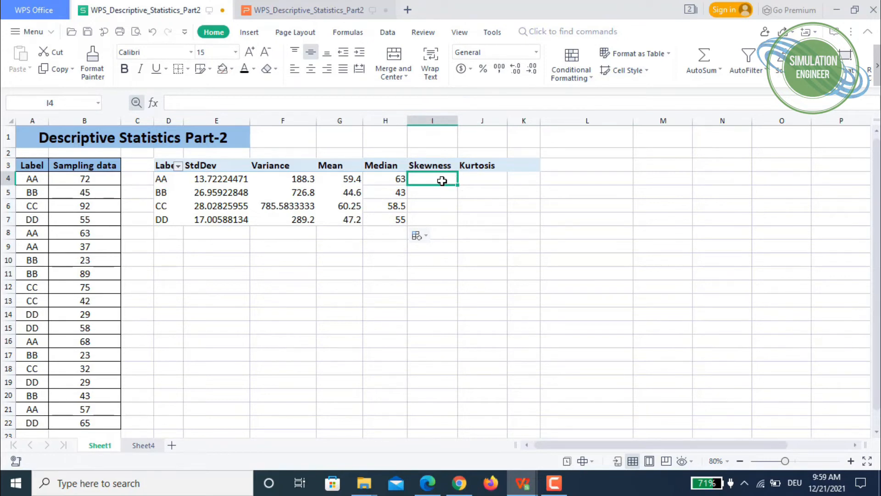
text(=)
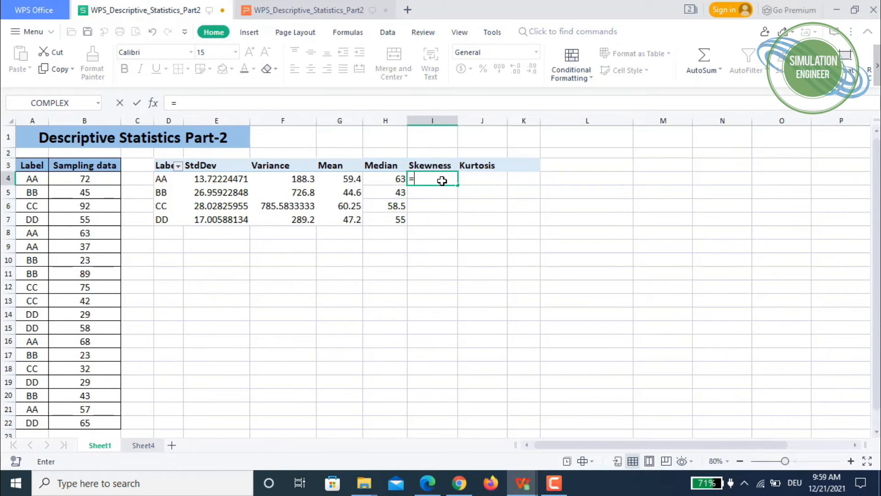
text(SKEW)
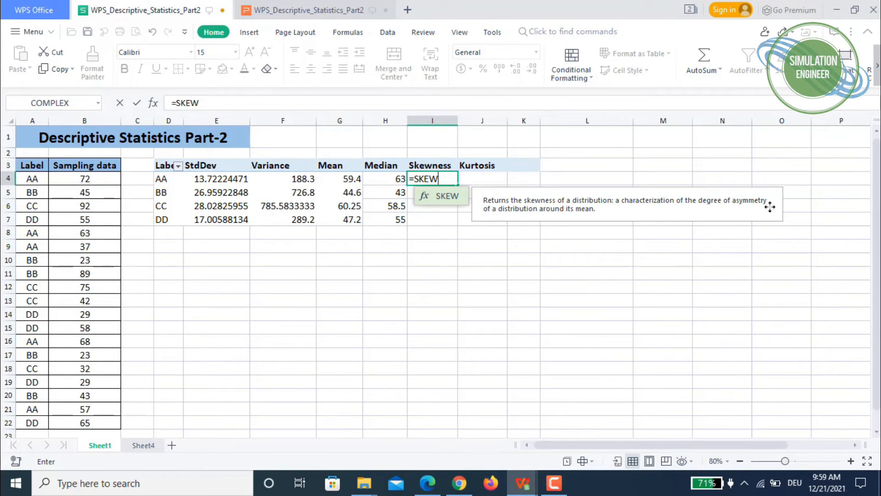
text((IF)
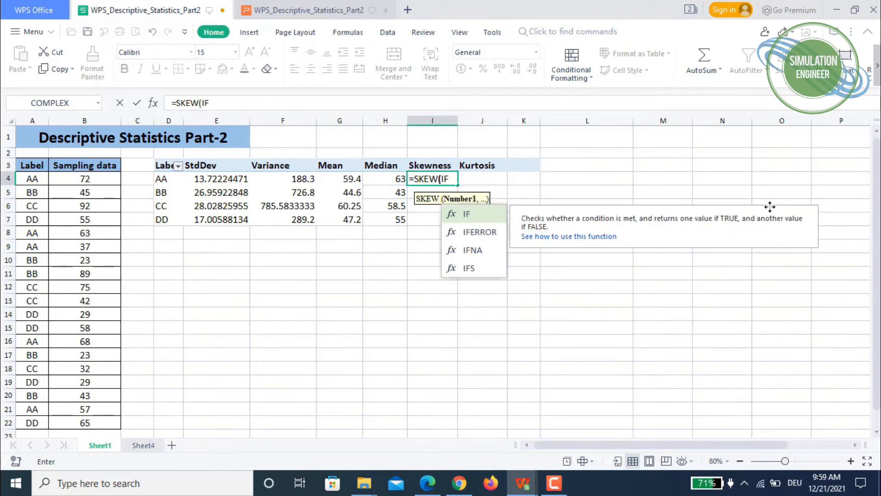
text(()
drag(32, 179, 30, 423)
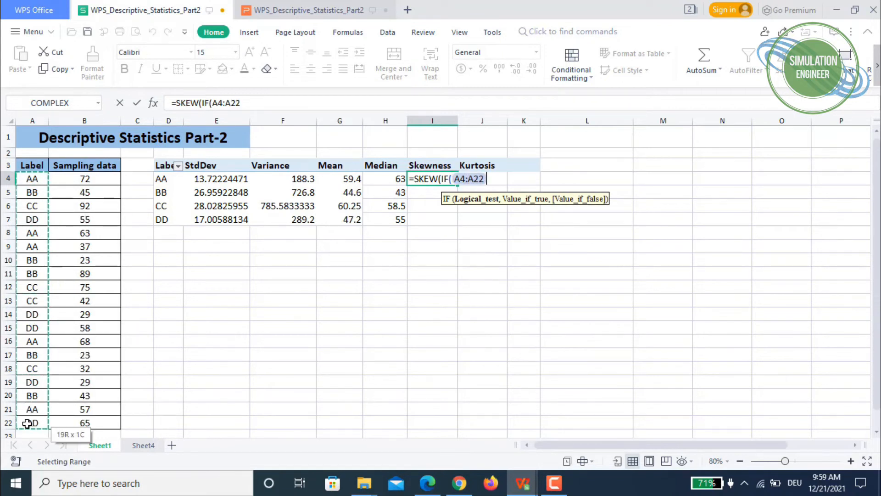
Make the label range in the I4 skewness formula absolute as $A$4:$A$22 and compare it with the row's label in D4
click(459, 179)
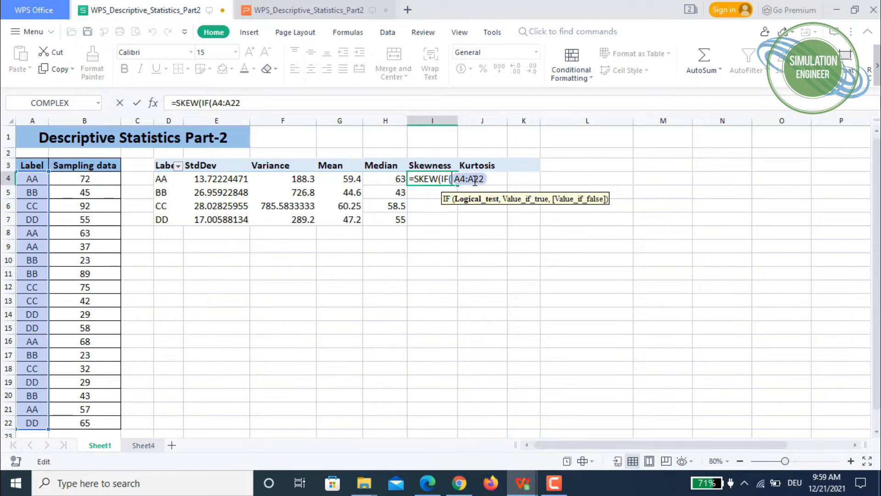
text($A)
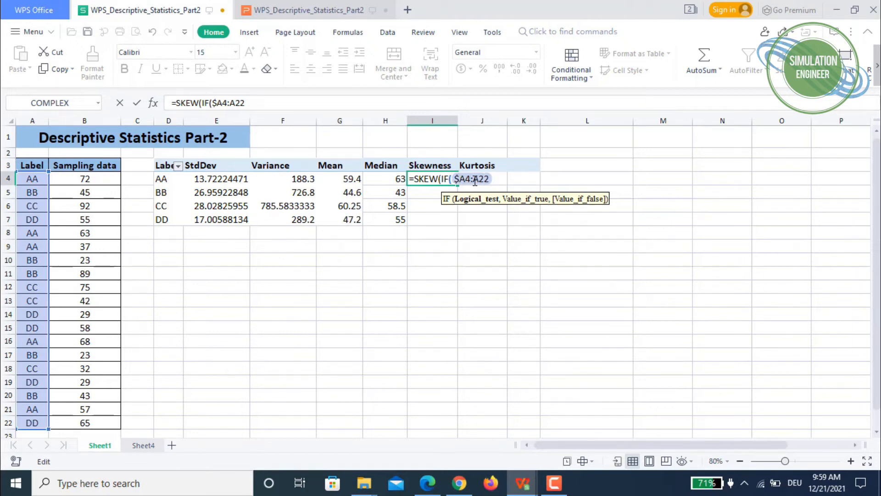
text($)
key(Right)
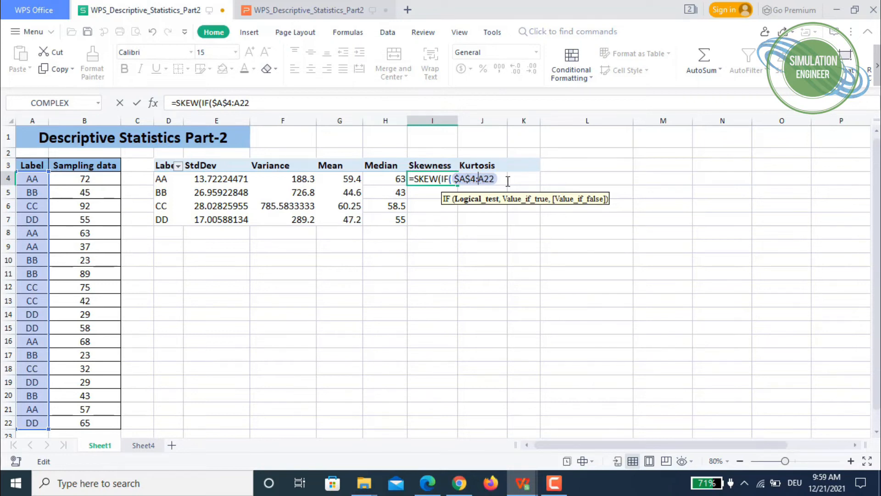
key(Right)
text($)
key(Right)
text($22)
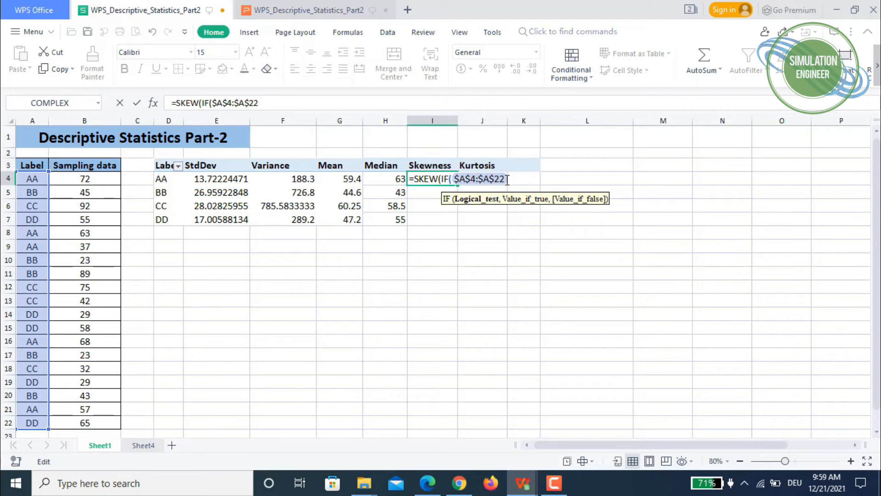
text(=)
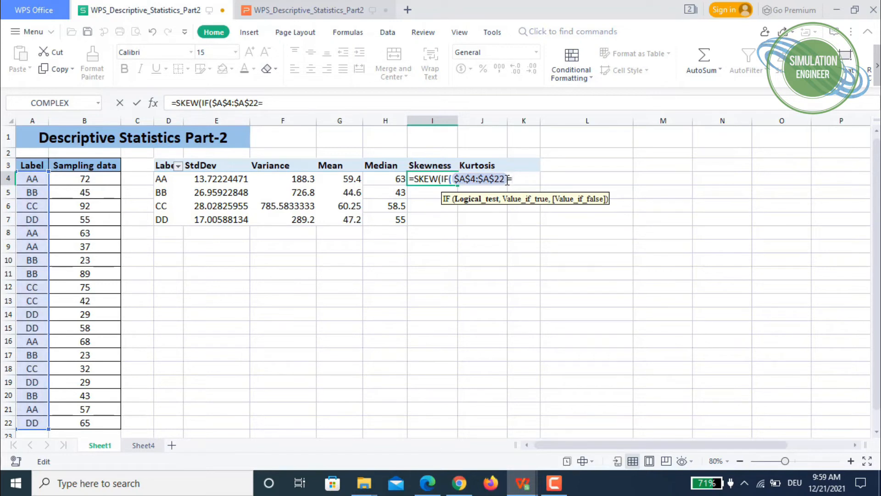
click(167, 181)
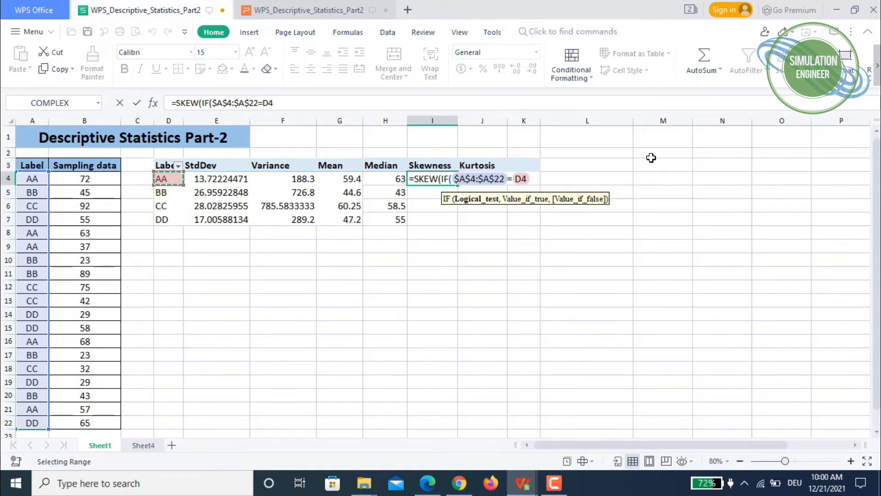
Add the sampling data range as the value-if-true argument in the I4 formula, with absolute references $B$4:$B$22
text(,)
drag(86, 179, 98, 425)
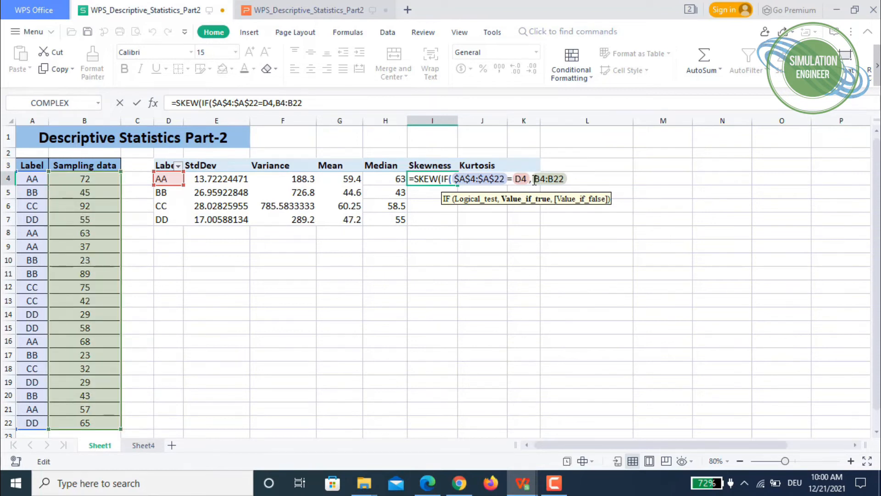
text($)
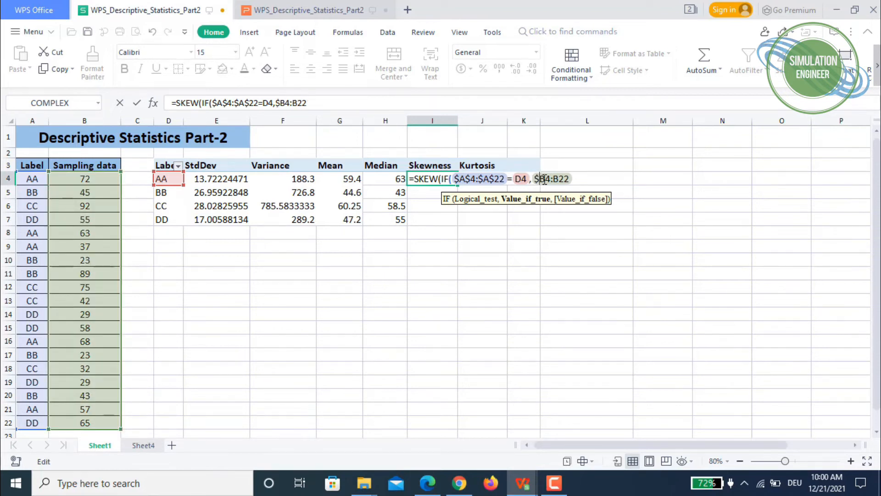
click(548, 179)
text($)
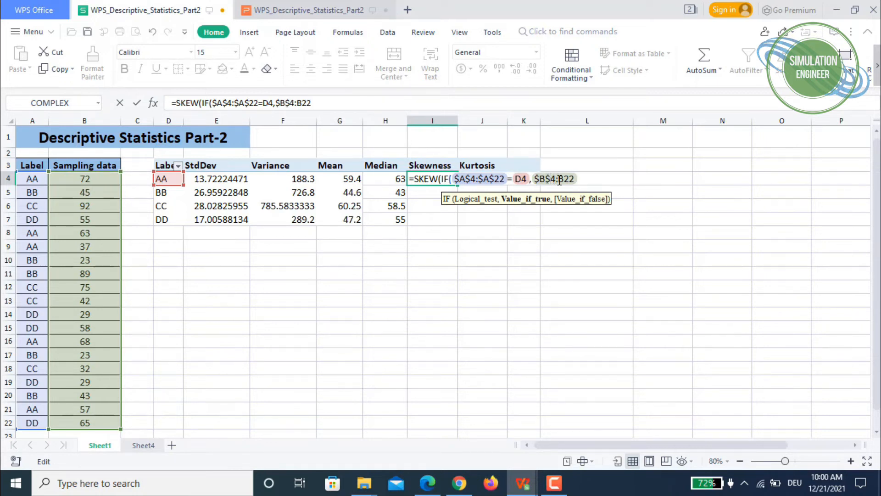
click(558, 179)
text($)
click(570, 179)
text($22)
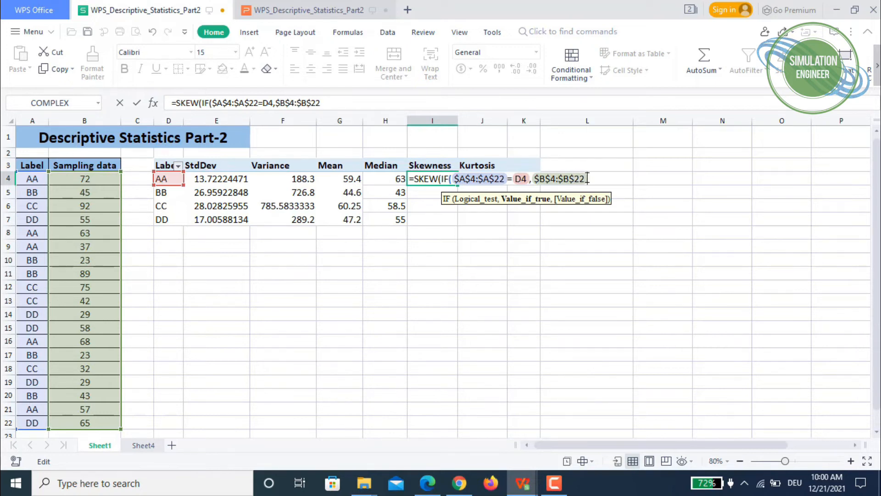
Complete the I4 formula with "" as the value-if-false, enter it as an array formula, and fill it down to I7
text(,)
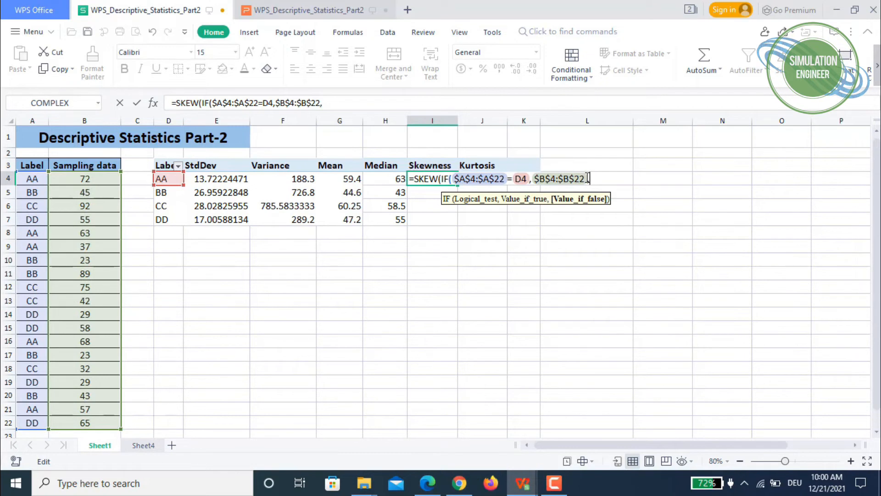
text(""))
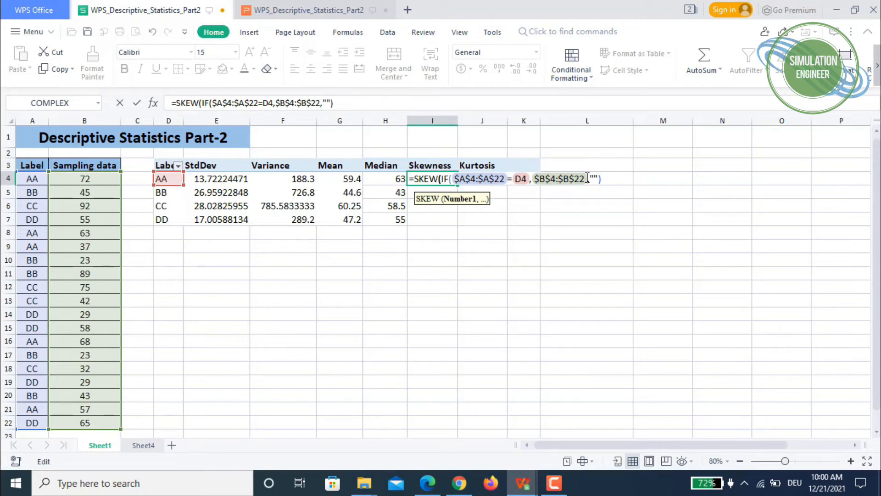
key(ctrl+shift+Return)
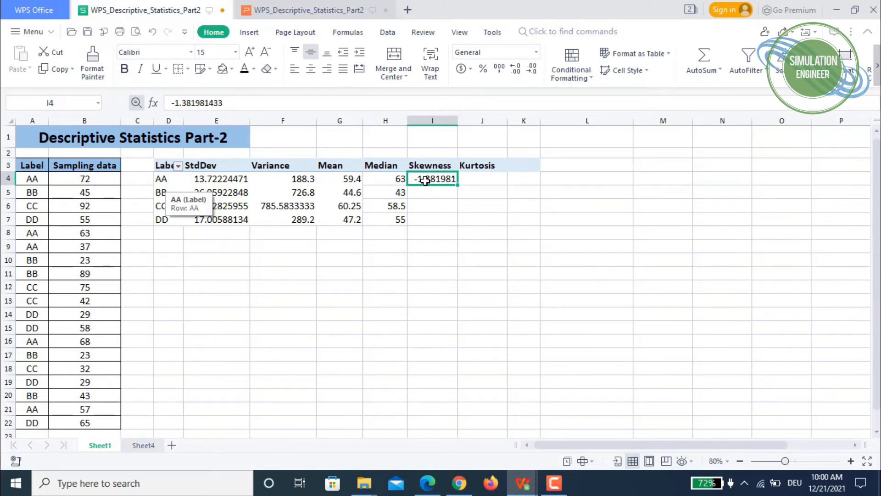
drag(459, 185, 459, 220)
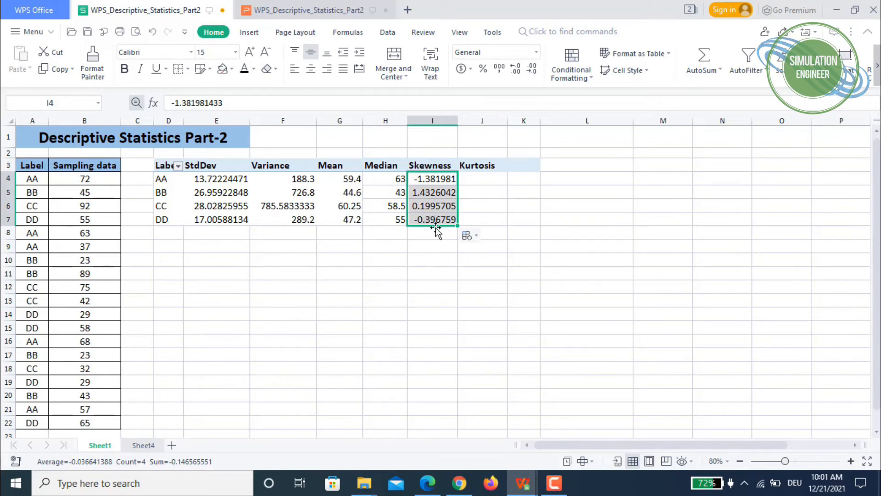
click(491, 220)
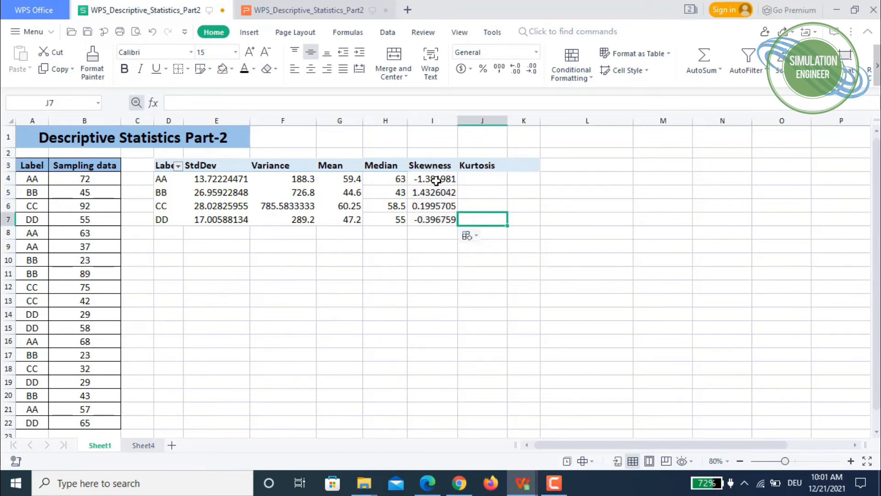
Begin a conditional kurtosis formula in J4 with label test and sampling data range: =KURT(IF(A4:A22=D4,B4:B22
click(485, 184)
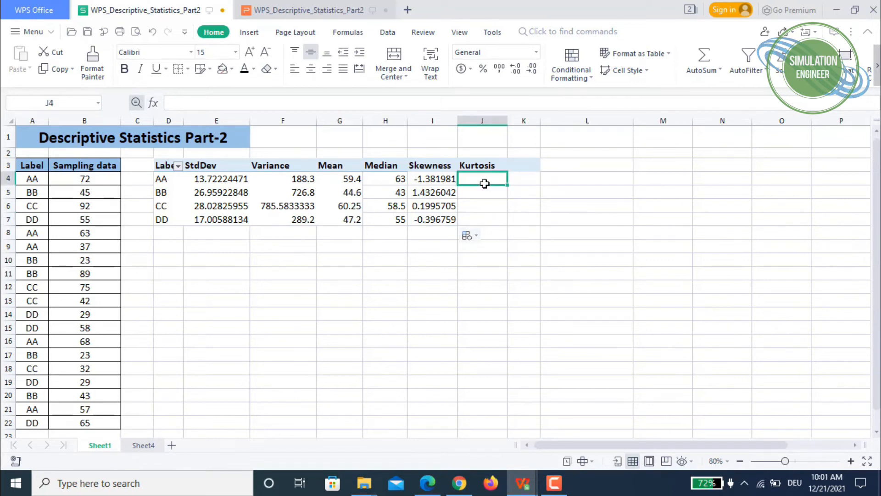
text(=)
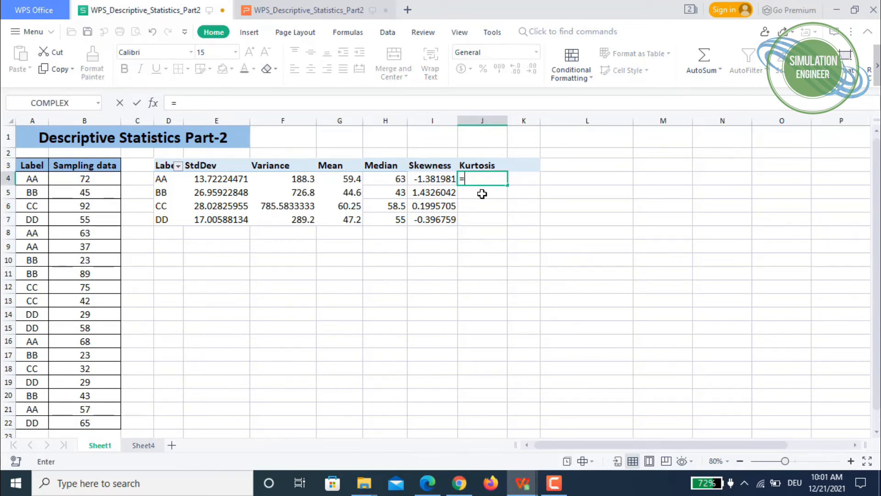
text(KUR)
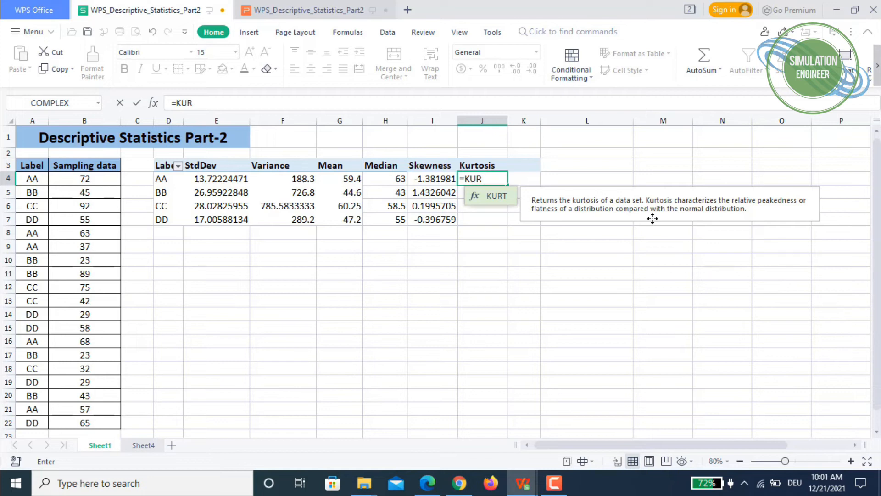
text(T(IF()
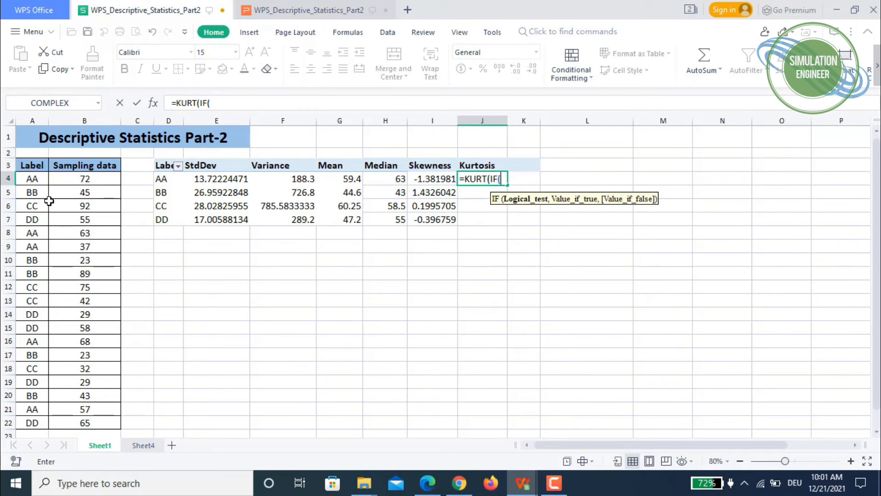
drag(30, 179, 29, 418)
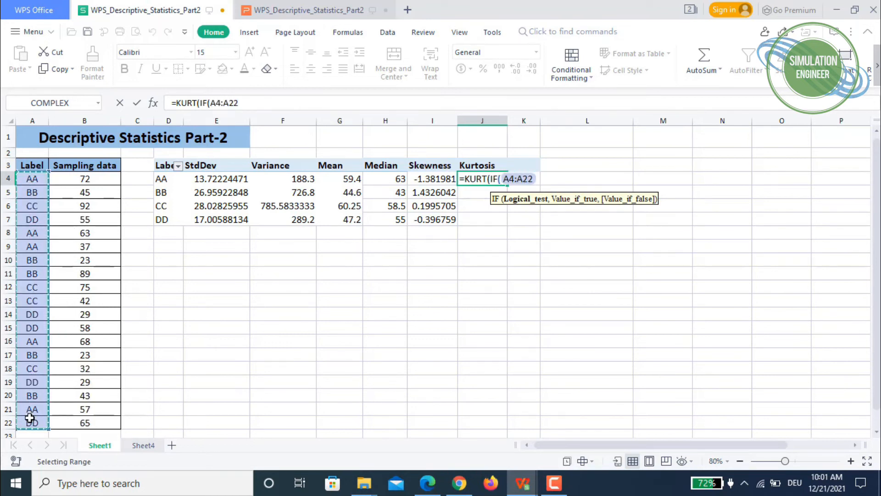
text(=)
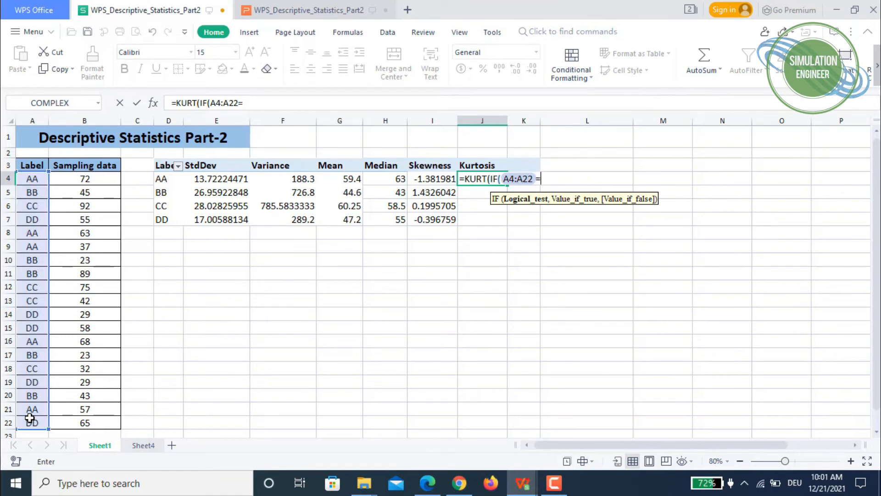
click(167, 182)
text(,)
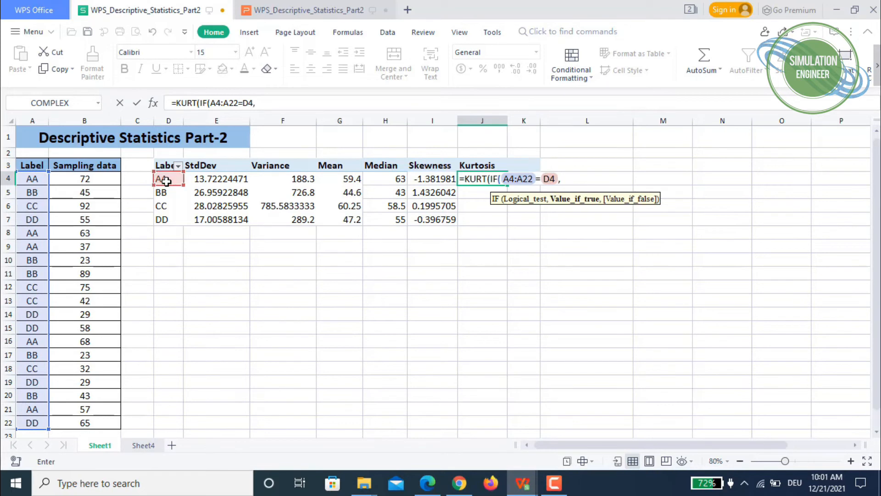
drag(87, 180, 85, 423)
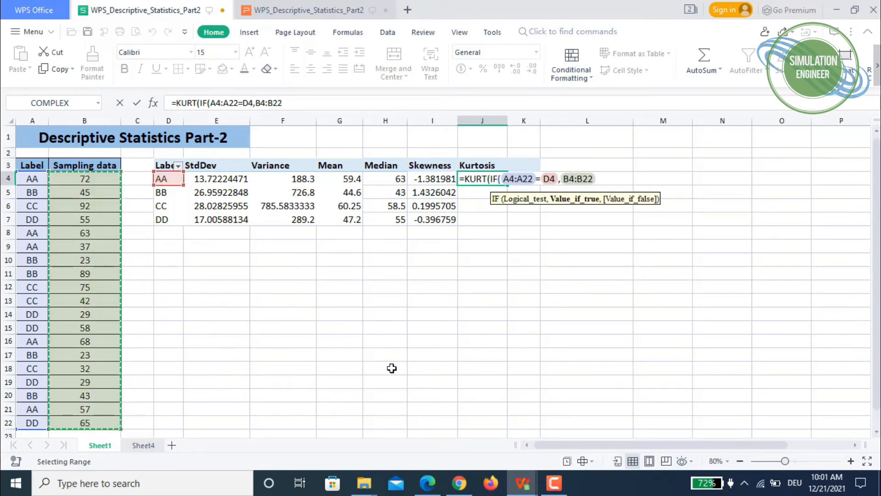
Make the label range in the J4 kurtosis formula absolute as $A$4:$A$22
click(505, 180)
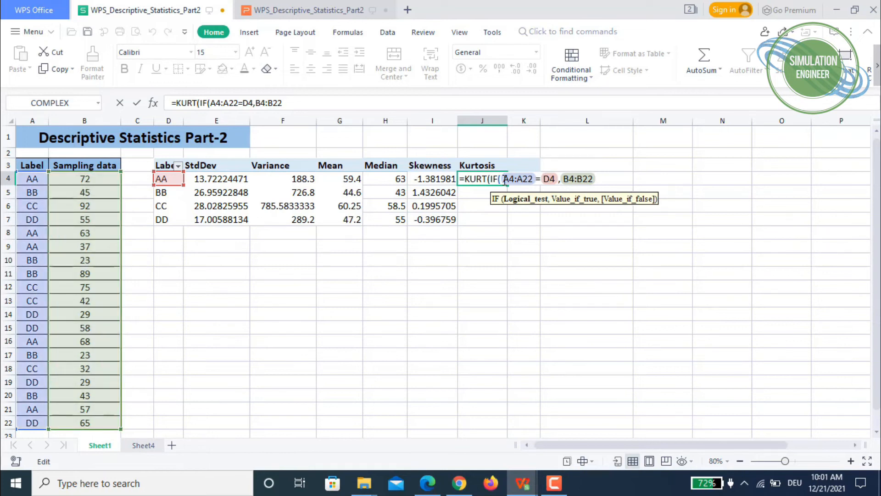
text($)
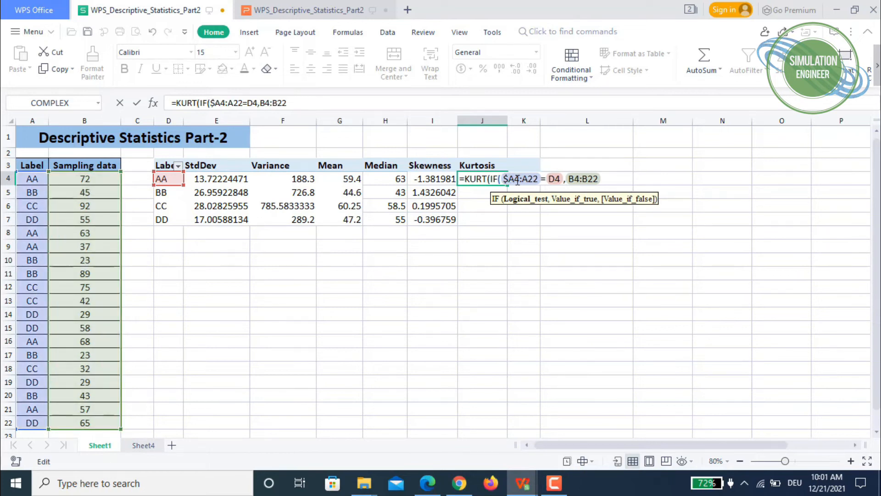
click(517, 180)
text($A)
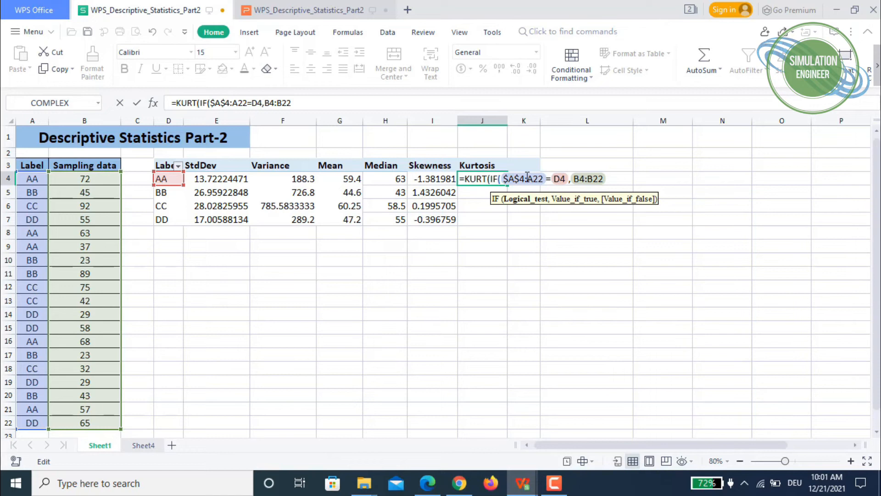
text($)
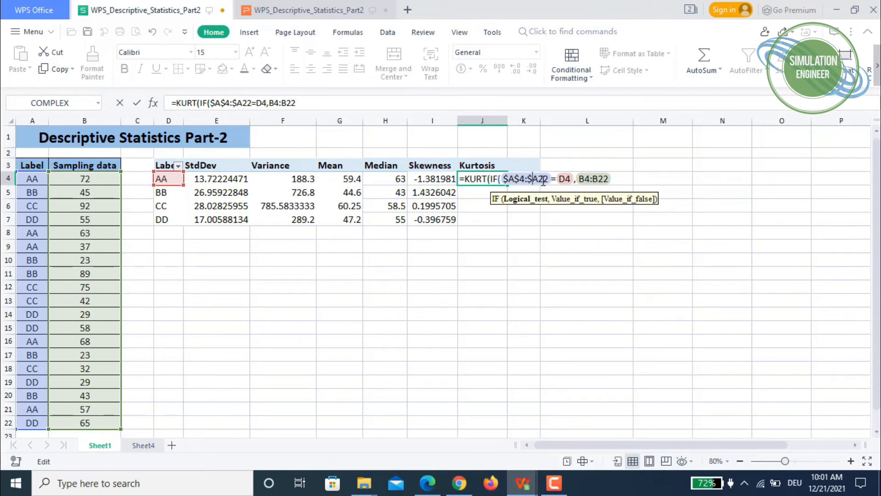
click(538, 179)
text($)
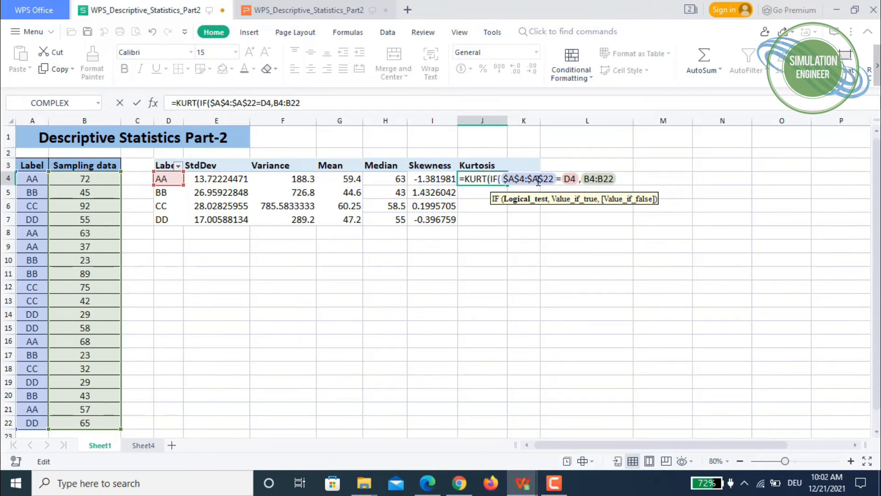
Make the sampling data range in the J4 kurtosis formula absolute as $B$4:$B$22
click(592, 179)
text($)
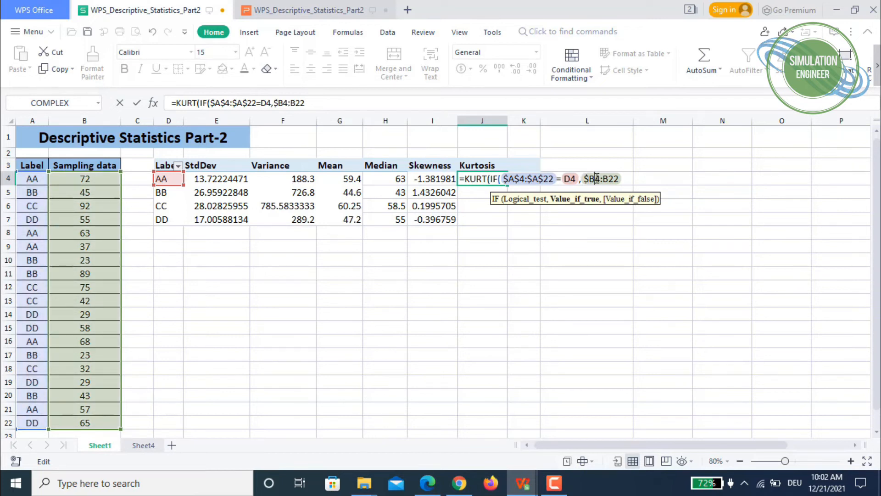
click(597, 178)
text($A)
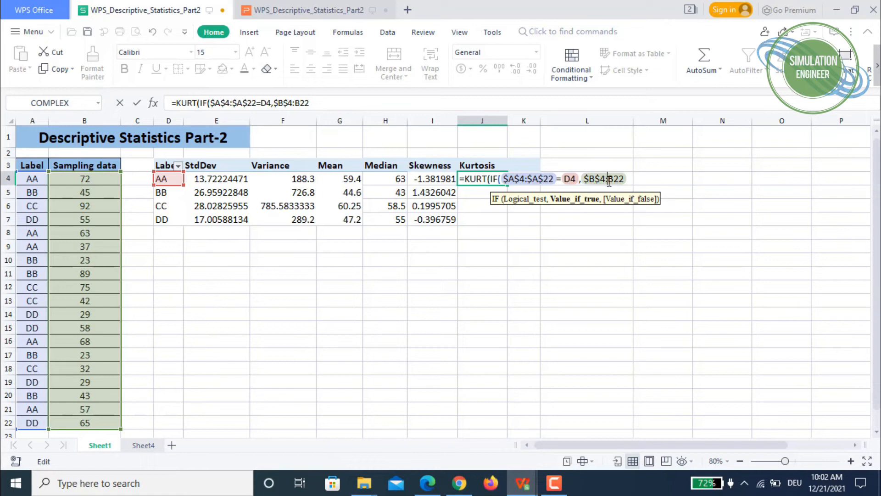
text($)
click(621, 179)
text($22)
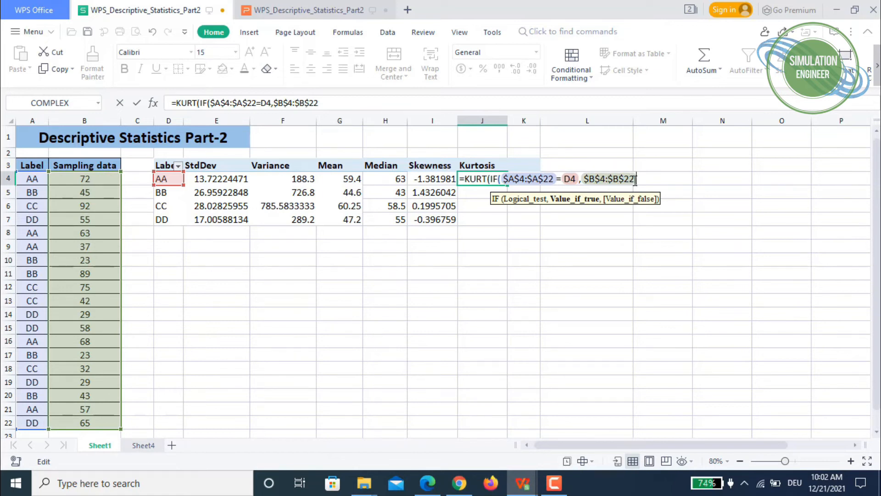
Complete the J4 formula with "" as the value-if-false, enter it as an array formula, and fill it down to J7
text(,)
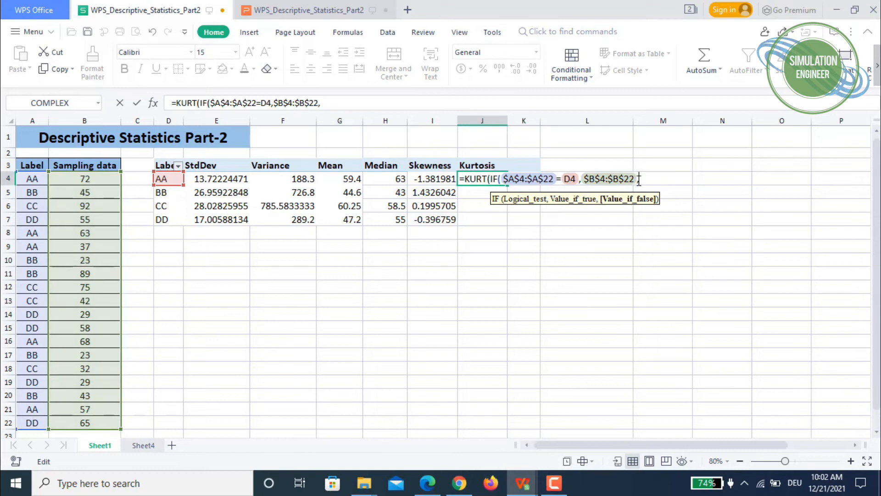
text(""))
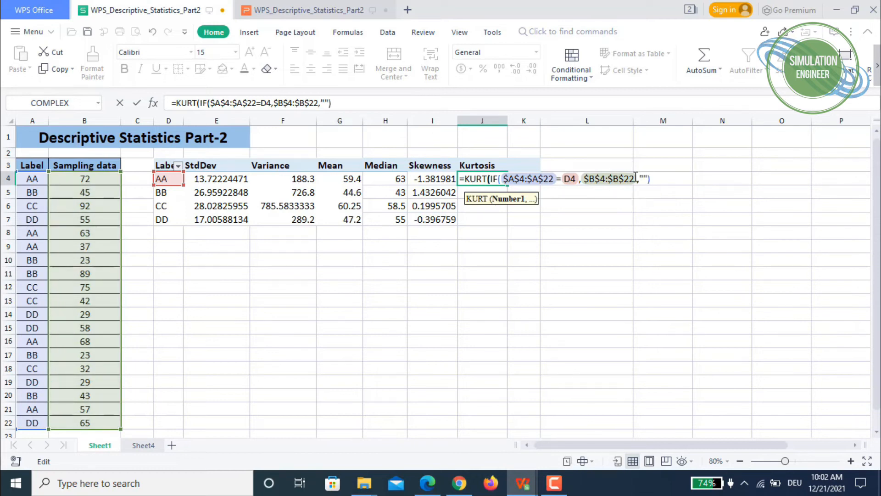
key(ctrl+shift+Return)
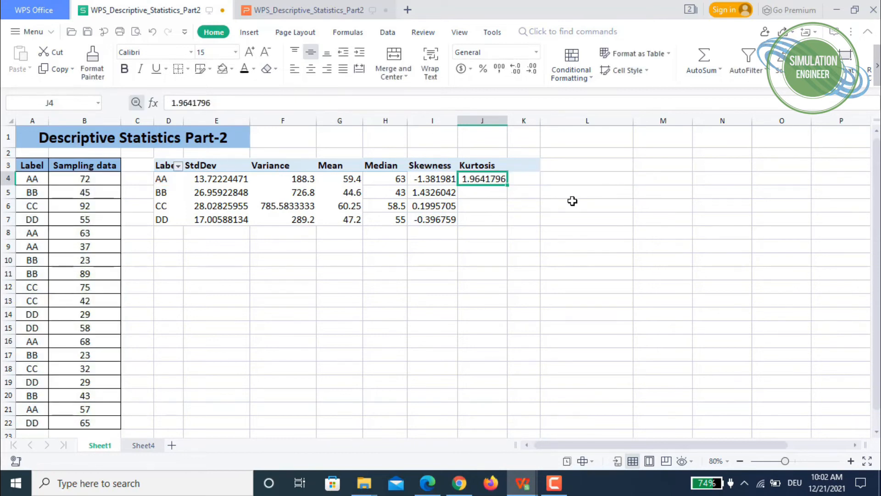
drag(507, 185, 508, 224)
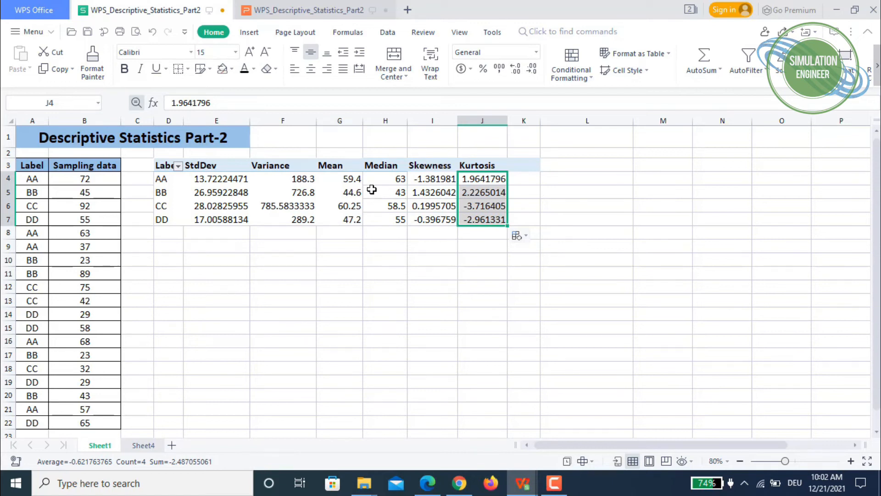
Insert a Clustered Column chart from the mean and median values in G4:H7, then place it below the table and enlarge it slightly
click(159, 165)
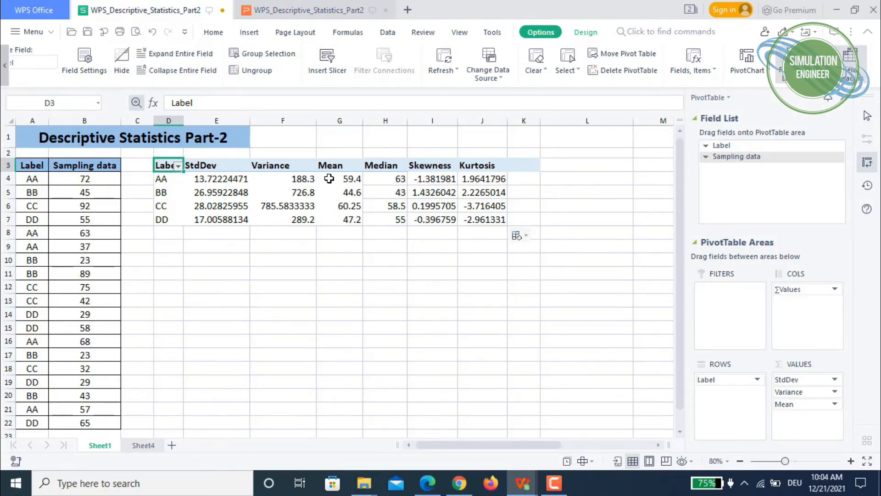
mouse_move(330, 179)
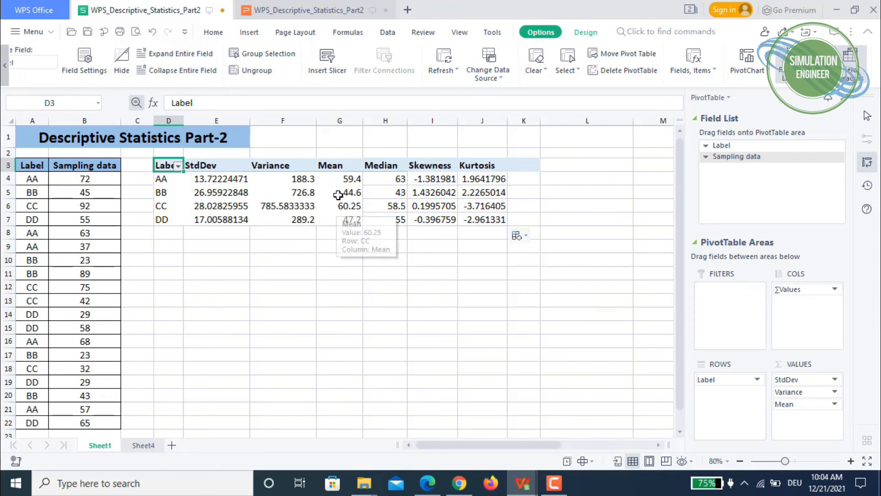
drag(331, 179, 394, 226)
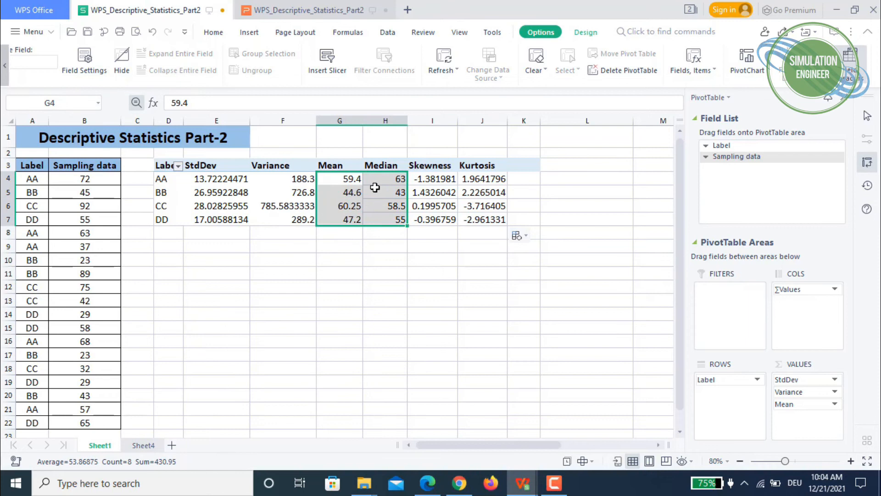
click(245, 36)
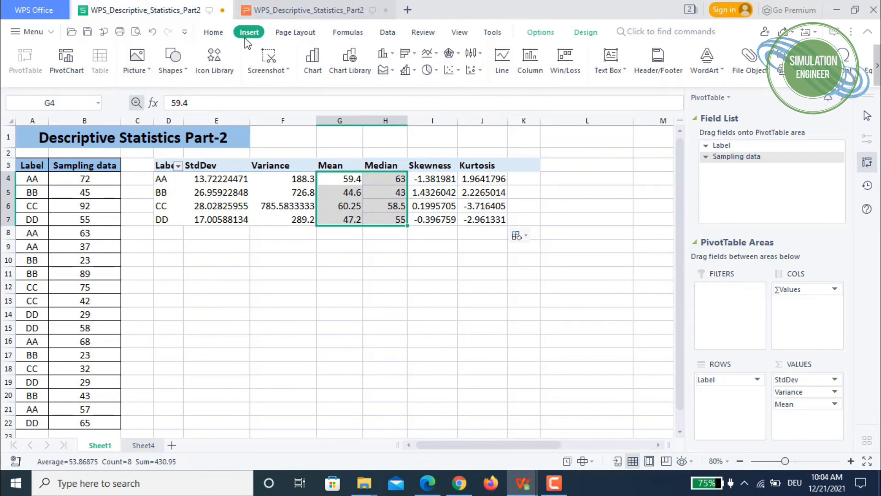
click(311, 59)
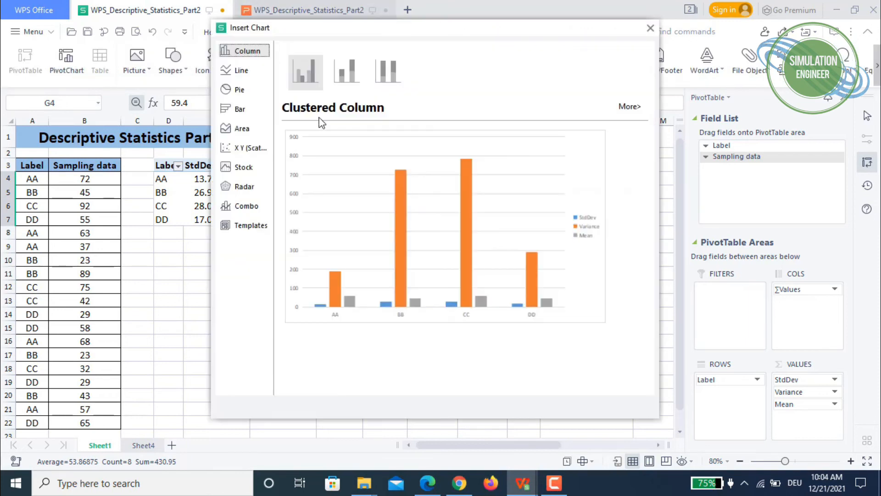
click(302, 78)
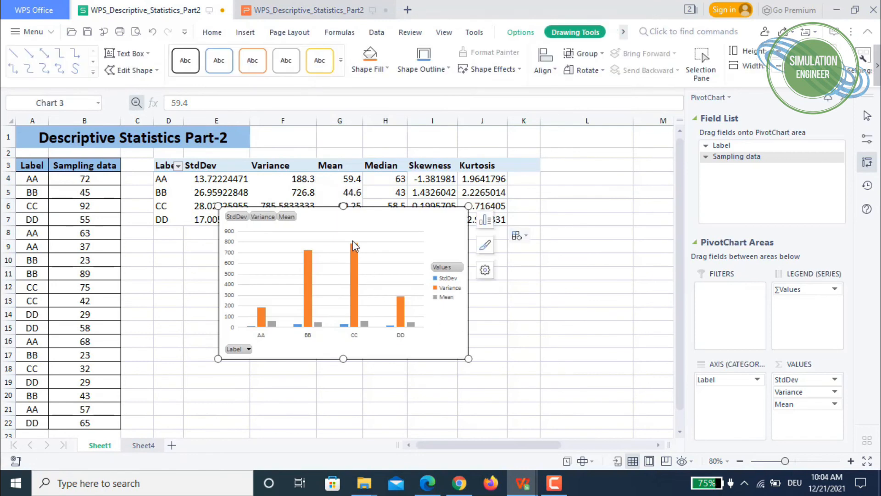
drag(401, 232, 462, 266)
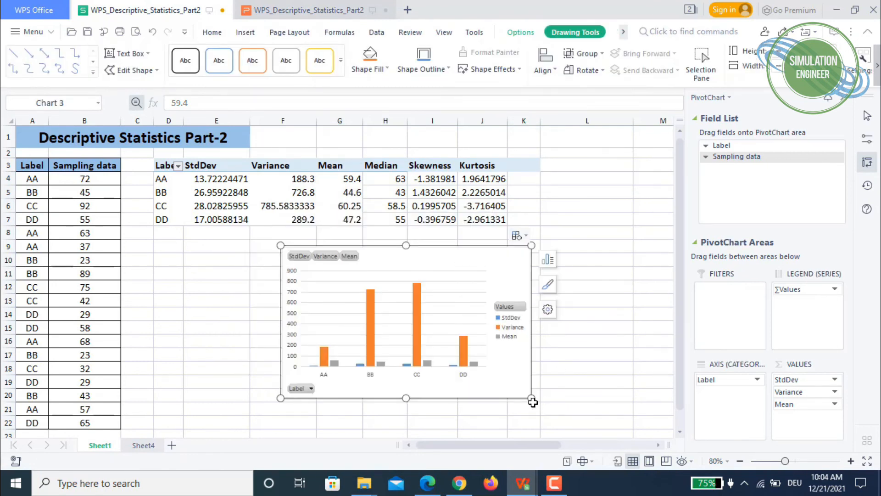
drag(532, 399, 553, 415)
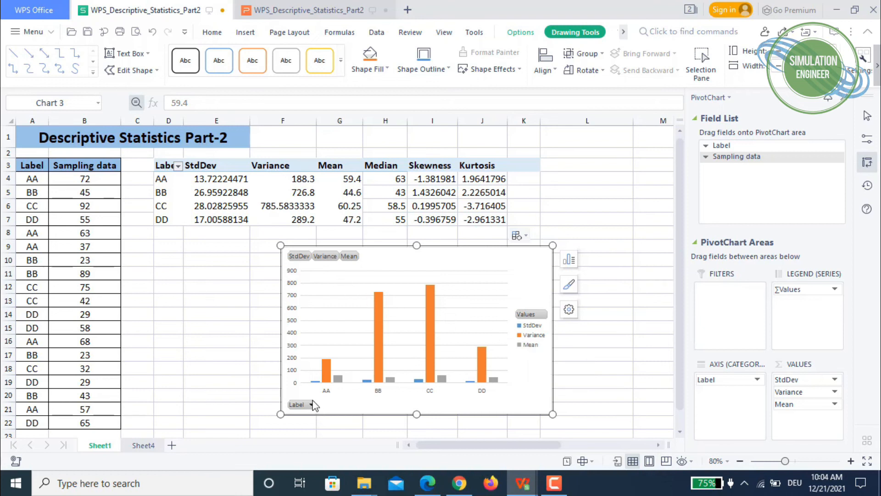
Filter the pivot chart's Label field to exclude CC and DD, keeping only AA and BB
click(312, 405)
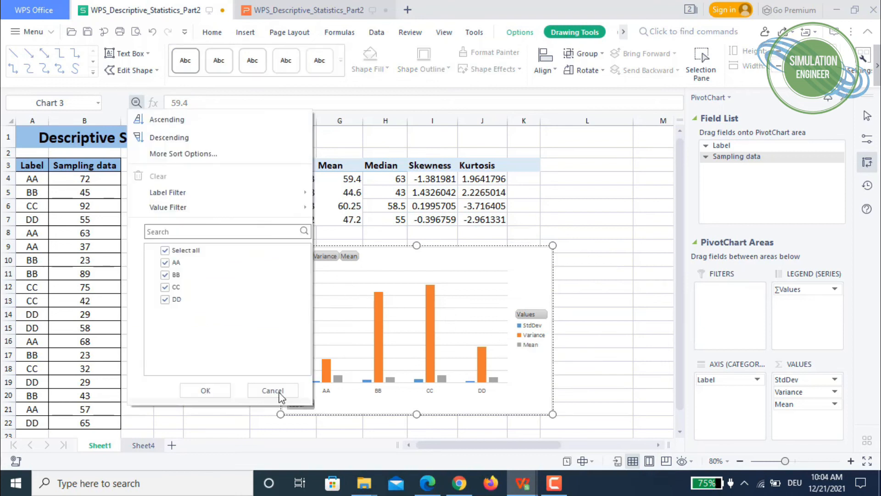
click(165, 299)
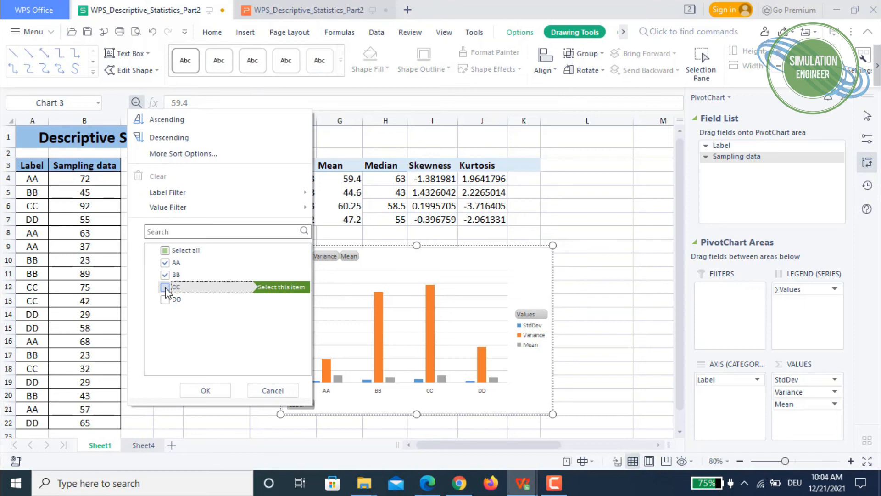
click(165, 287)
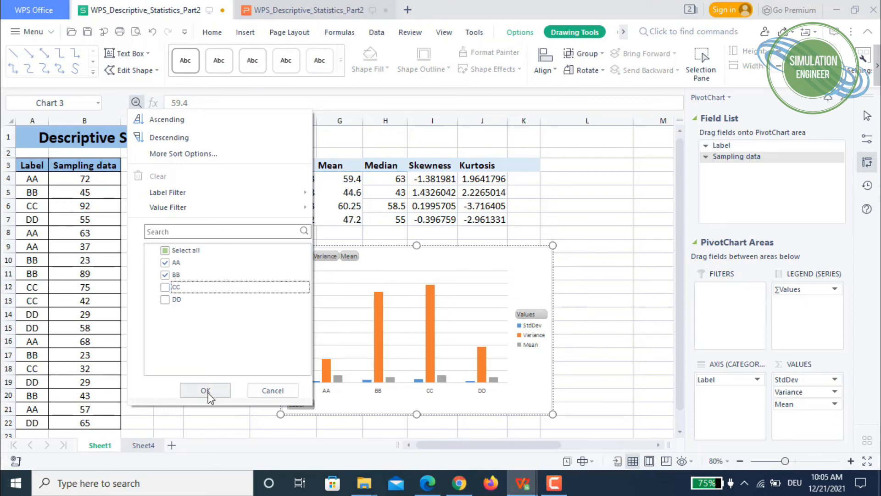
click(205, 390)
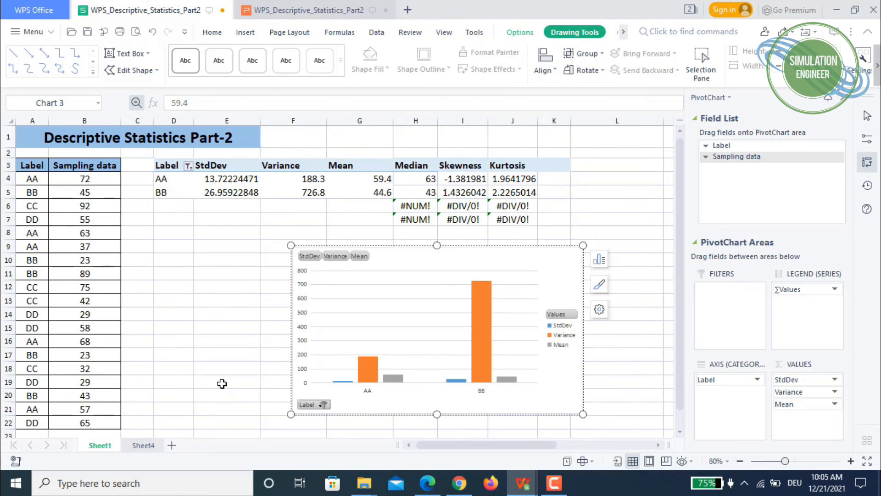
Move the pivot chart up beneath the pivot table's two label rows and enlarge it
drag(401, 246, 266, 217)
drag(449, 385, 472, 400)
click(225, 230)
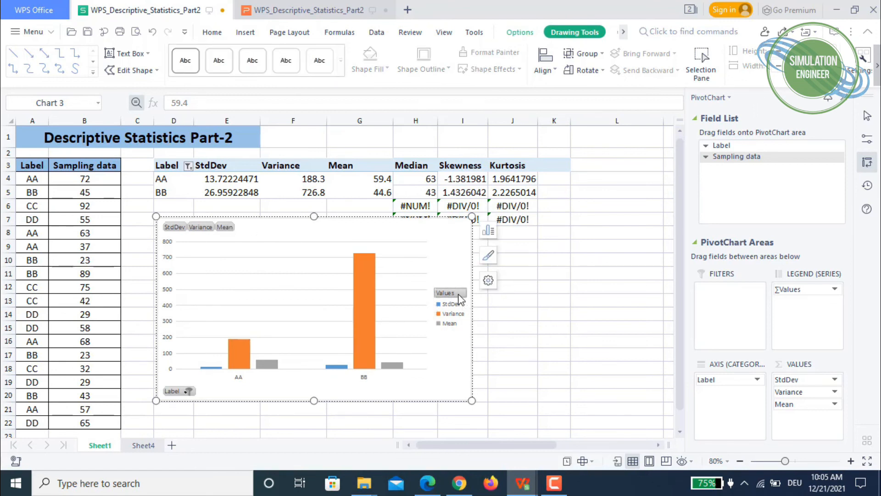
Delete the pivot chart from the sheet
click(442, 243)
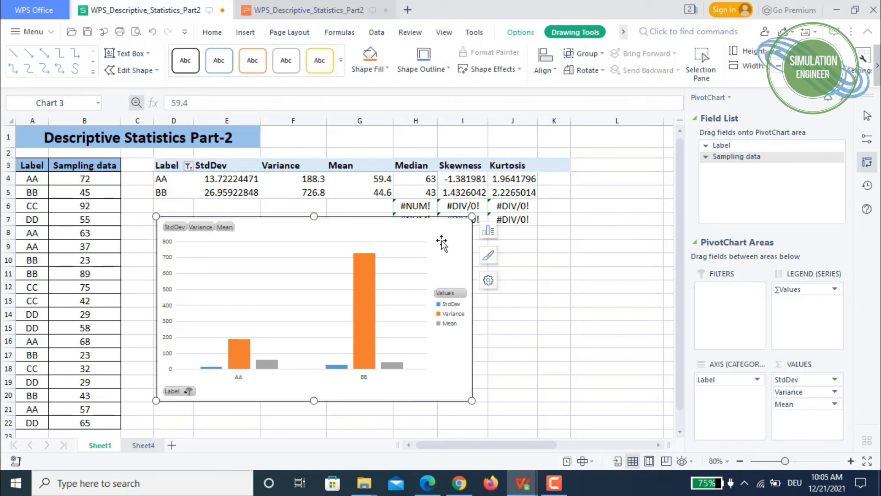
key(Delete)
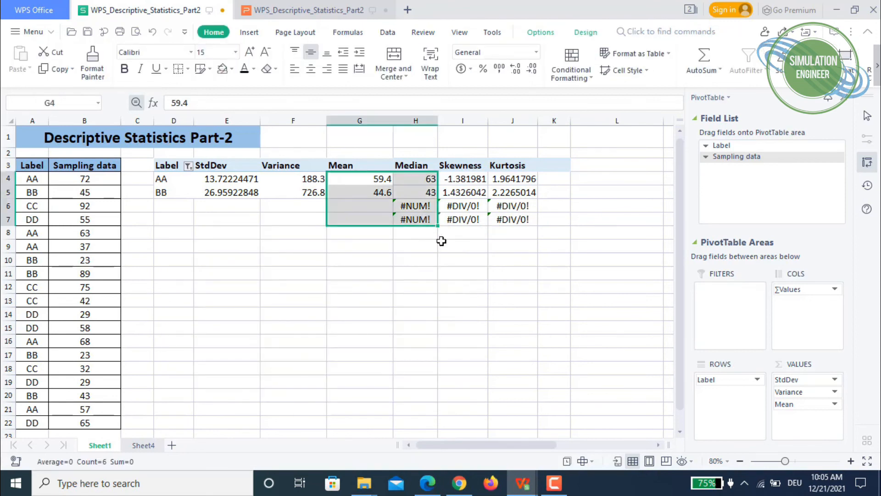
click(475, 261)
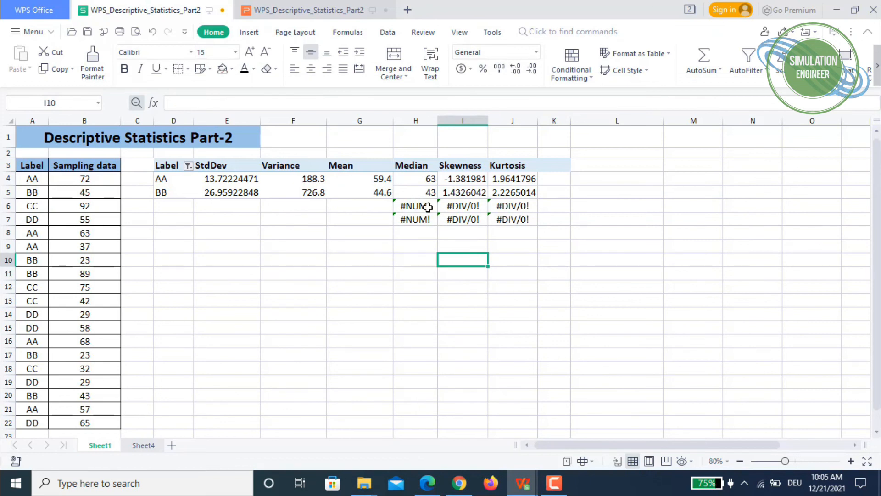
Include labels CC and DD again in the pivot table's Label filter
click(188, 168)
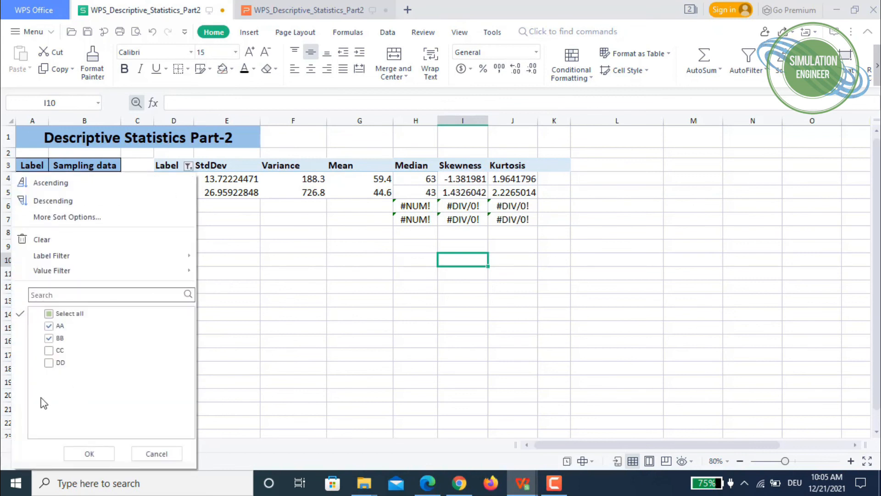
click(49, 363)
click(49, 351)
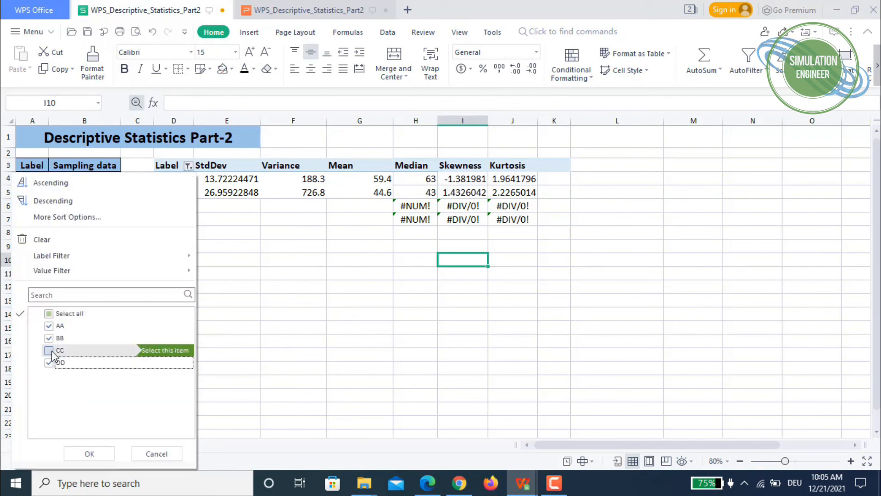
click(89, 453)
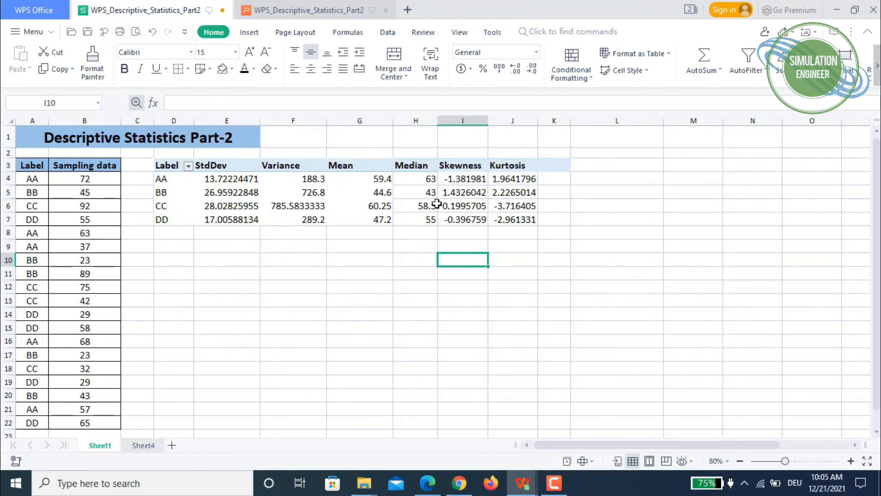
drag(419, 169, 523, 214)
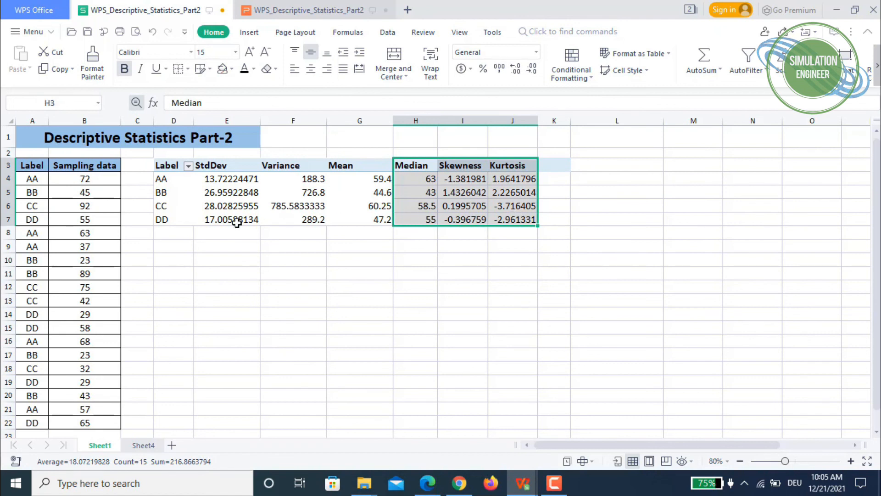
click(342, 315)
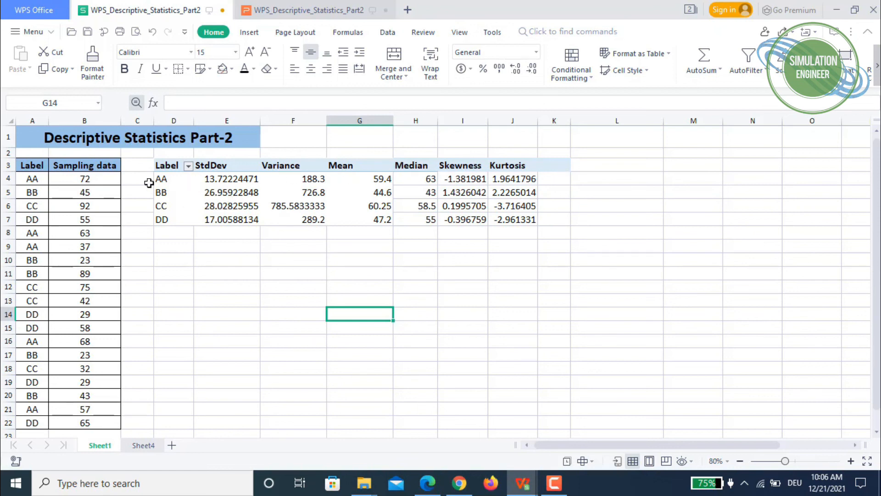
Apply All Borders to the whole statistics table, from the Label header in D3 to the last kurtosis value in J7
drag(161, 166, 450, 188)
drag(514, 214, 515, 221)
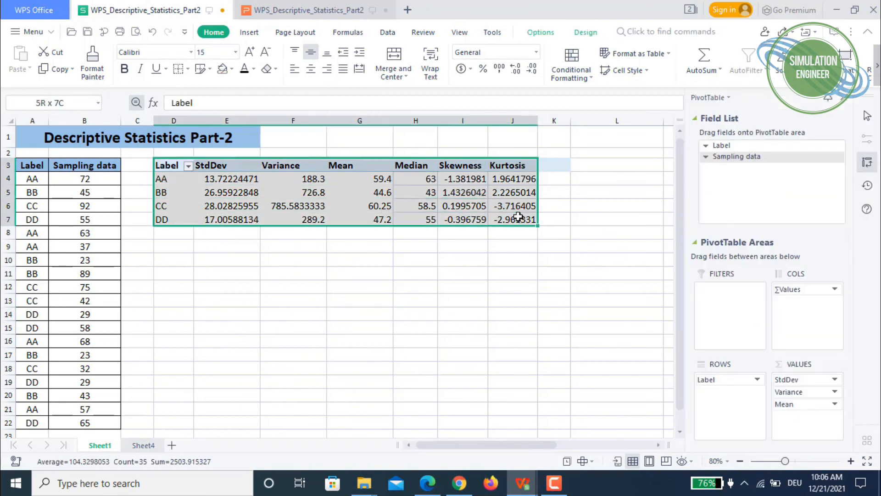
click(188, 70)
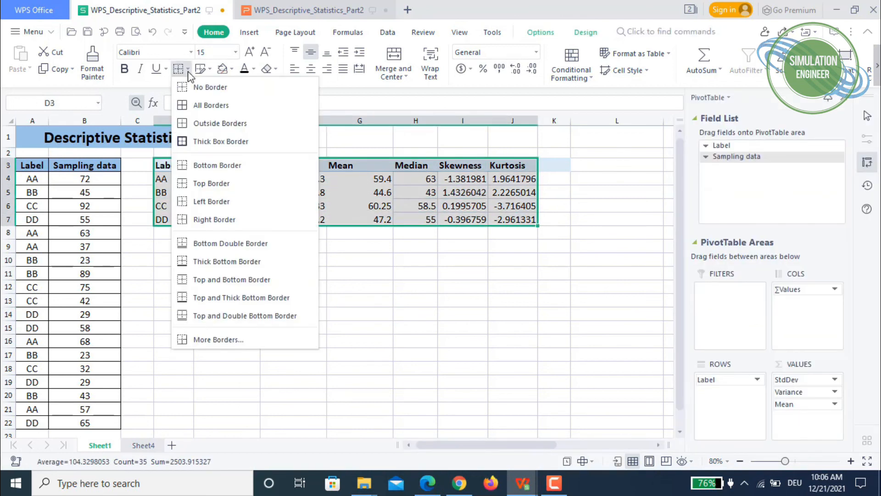
click(246, 105)
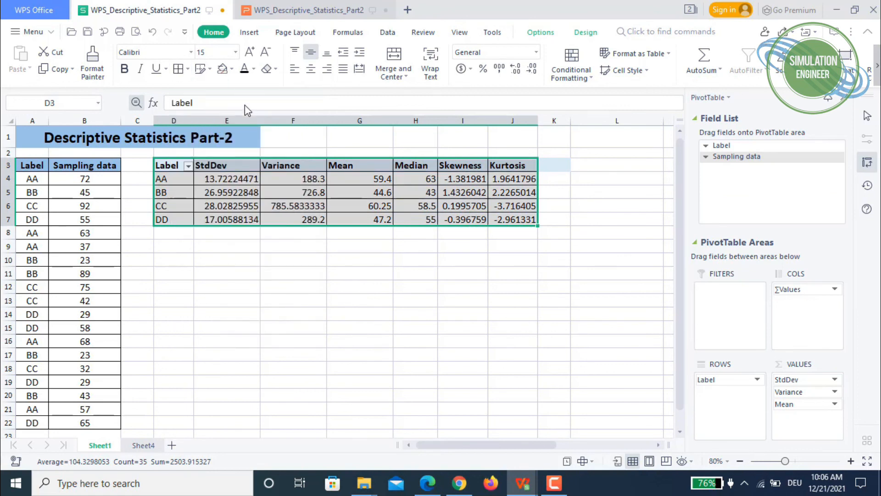
click(505, 258)
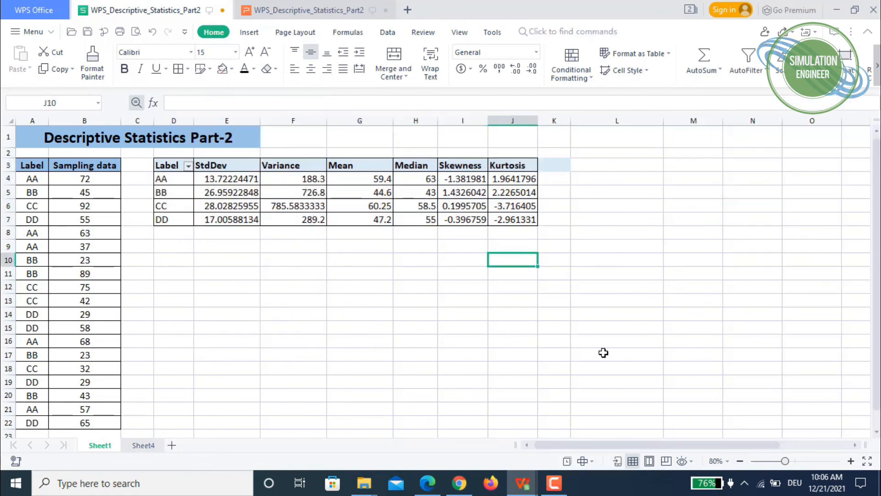